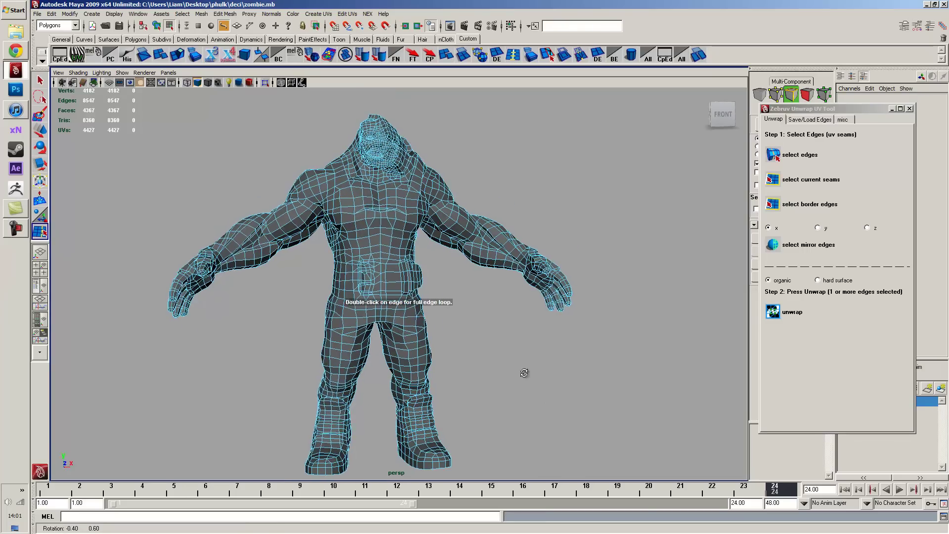
# Leave edge selection on the character mesh and return to object mode with the Select Tool.
pyautogui.keyDown('alt'); pyautogui.moveTo(519, 375); pyautogui.dragTo(517, 351, button='middle'); pyautogui.keyUp('alt')
pyautogui.press('q')
pyautogui.moveTo(393, 224); pyautogui.dragTo(413, 209, button='right')
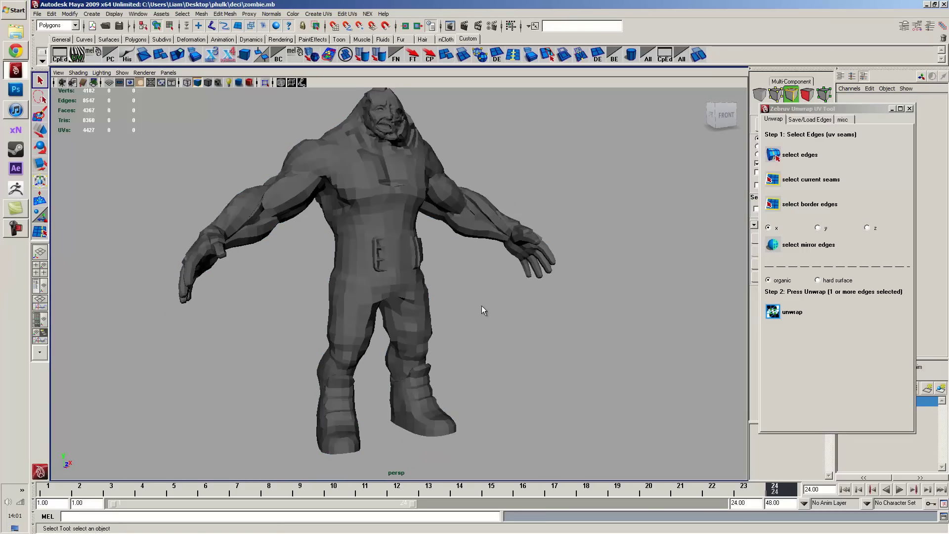
# Switch to Chrome and open youtube.com in a new tab.
pyautogui.click(19, 53)
pyautogui.click(106, 7)
pyautogui.click(170, 7)
pyautogui.click(235, 7)
pyautogui.write('youtube.com')
pyautogui.press('Return')
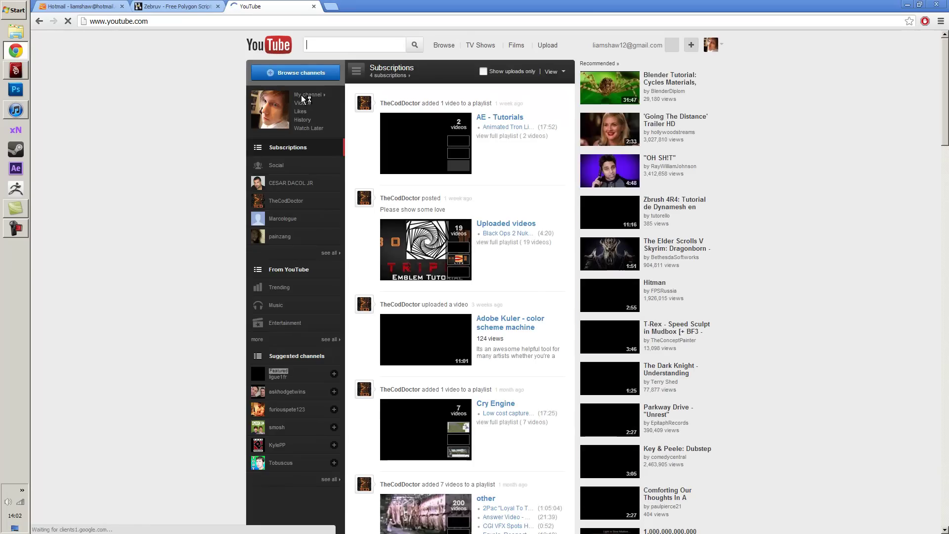
# Open the signed-in account's own channel and show the comments posted on it.
pyautogui.click(303, 95)
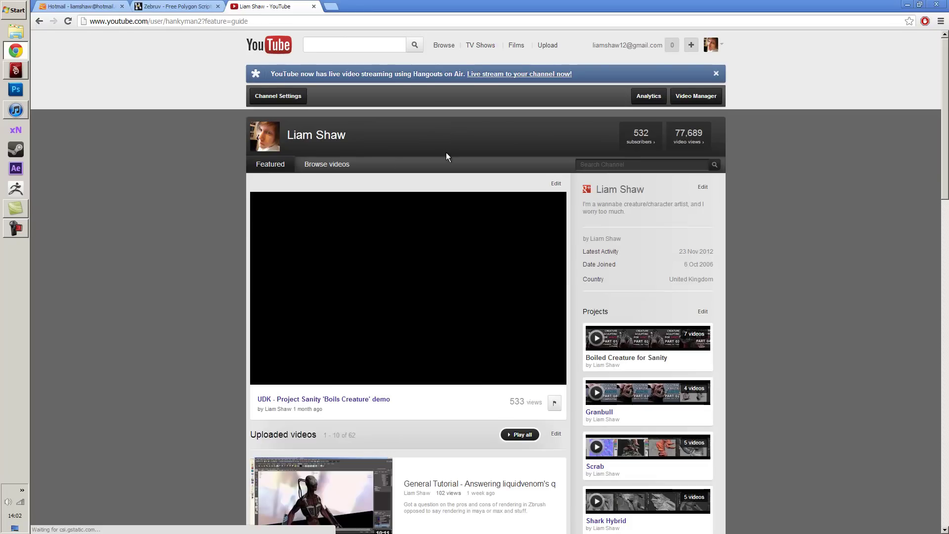
pyautogui.click(322, 172)
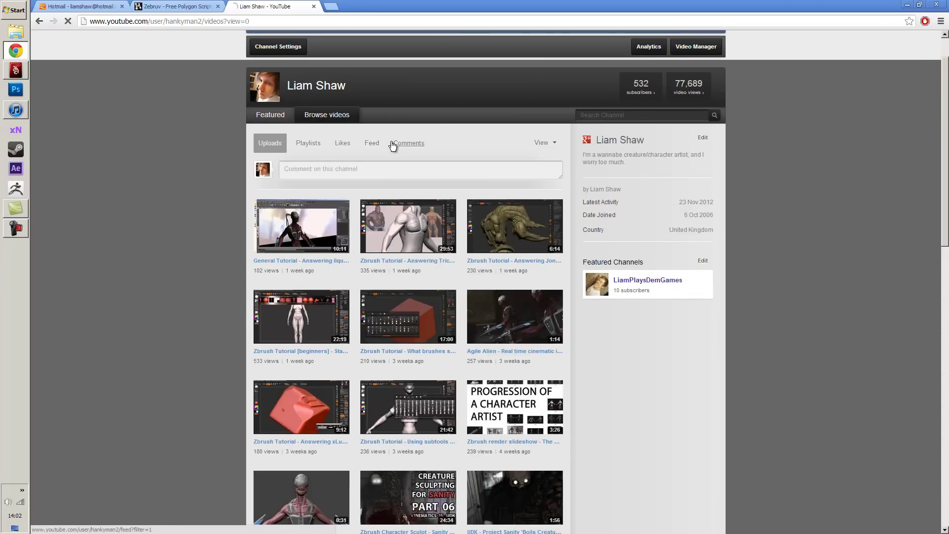
pyautogui.click(392, 143)
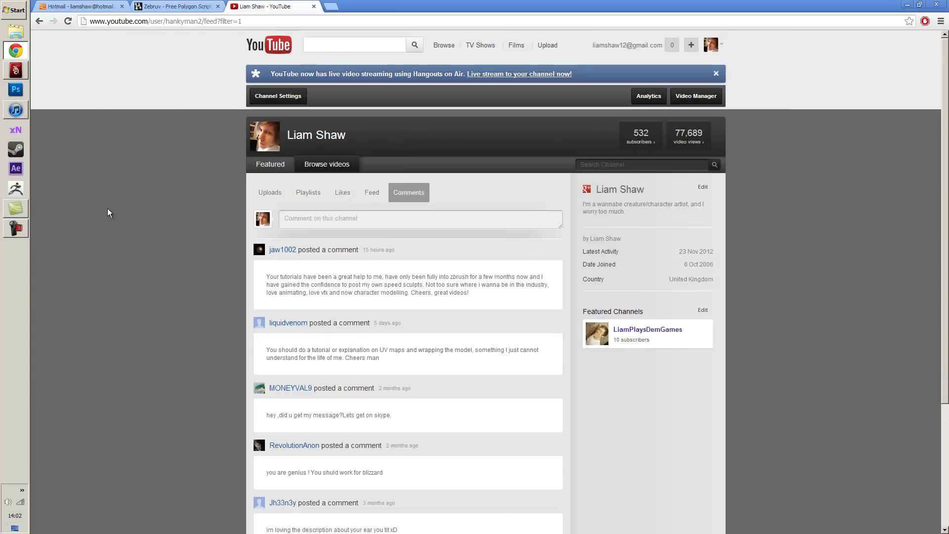
# Switch to Maya and move the Zebruv Unwrap UV Tool window closer to the character.
pyautogui.click(16, 72)
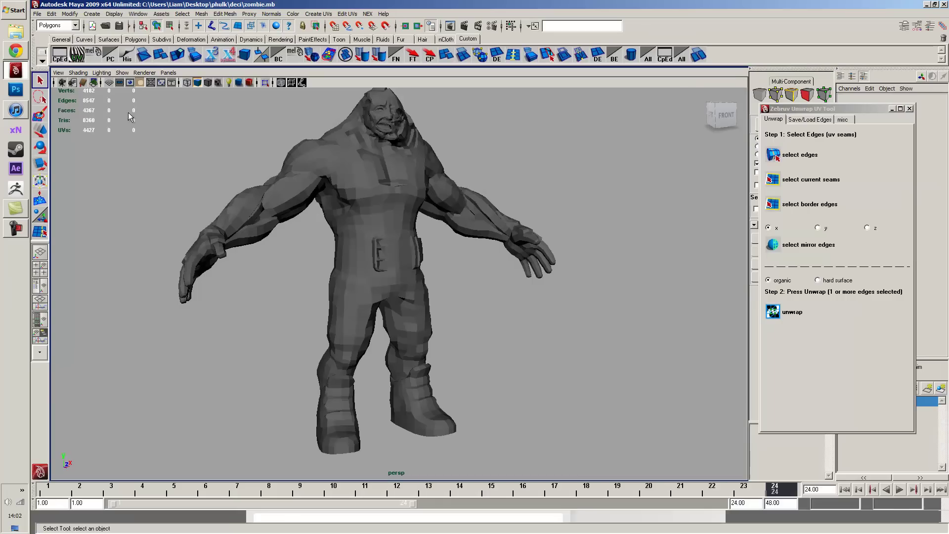
pyautogui.keyDown('alt'); pyautogui.moveTo(278, 233); pyautogui.dragTo(433, 302); pyautogui.keyUp('alt')
pyautogui.scroll(-1, 433, 302)
pyautogui.keyDown('alt'); pyautogui.moveTo(435, 314); pyautogui.dragTo(461, 331, button='middle'); pyautogui.keyUp('alt')
pyautogui.click(339, 300)
pyautogui.keyDown('alt'); pyautogui.moveTo(339, 300); pyautogui.dragTo(381, 296); pyautogui.keyUp('alt')
pyautogui.moveTo(780, 115); pyautogui.dragTo(691, 117)
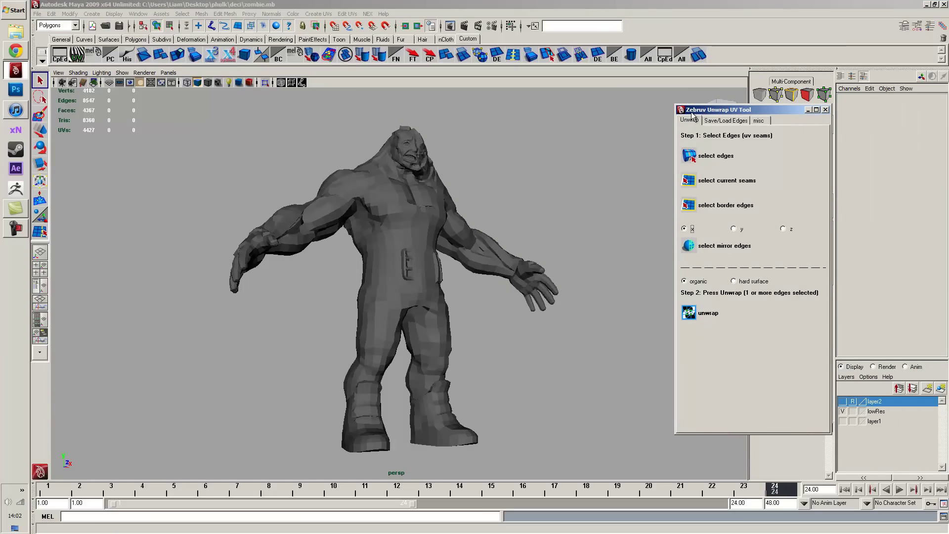
pyautogui.moveTo(704, 115); pyautogui.dragTo(748, 115)
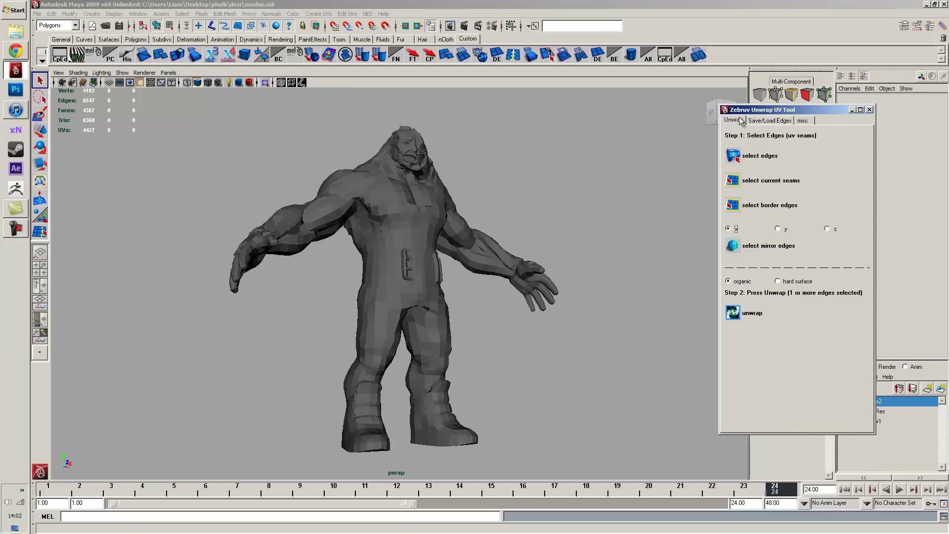
# Switch to Chrome, search for "zebruv" and open the plugin's CreativeCrash download page.
pyautogui.click(15, 50)
pyautogui.click(158, 10)
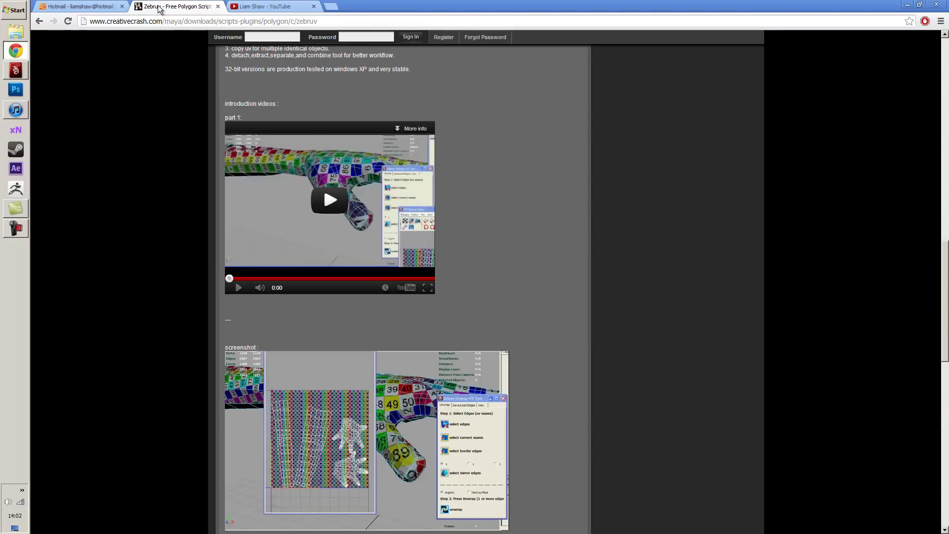
pyautogui.scroll(14, 185, 170)
pyautogui.click(126, 22)
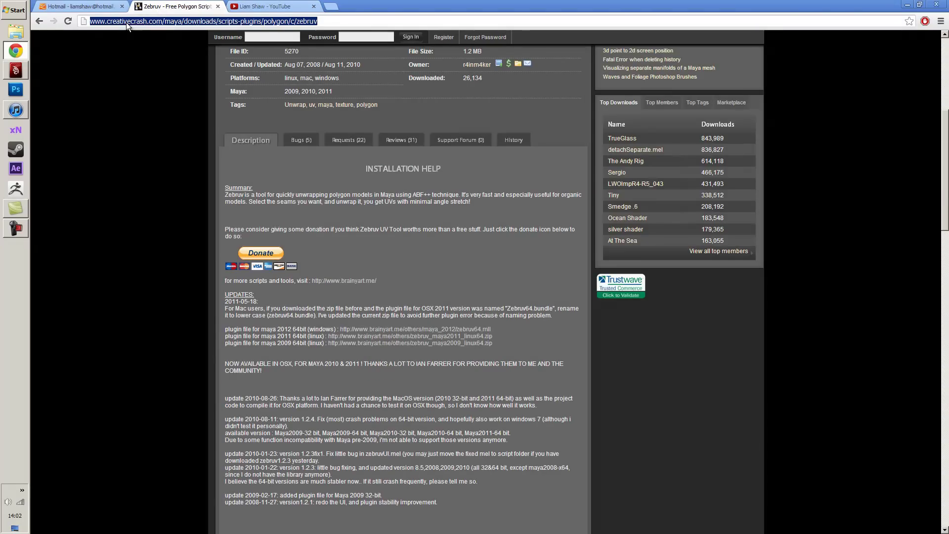
pyautogui.write('zebruv')
pyautogui.press('Return')
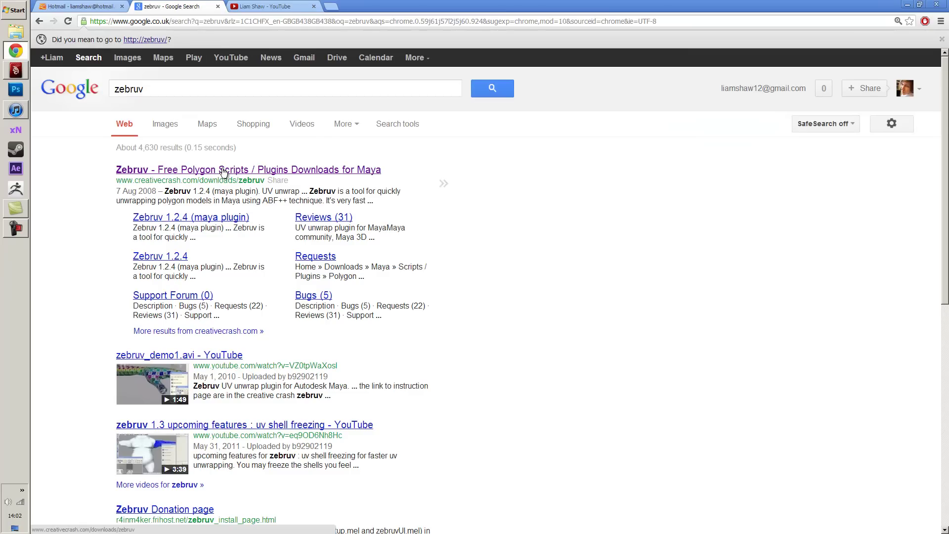
pyautogui.click(224, 170)
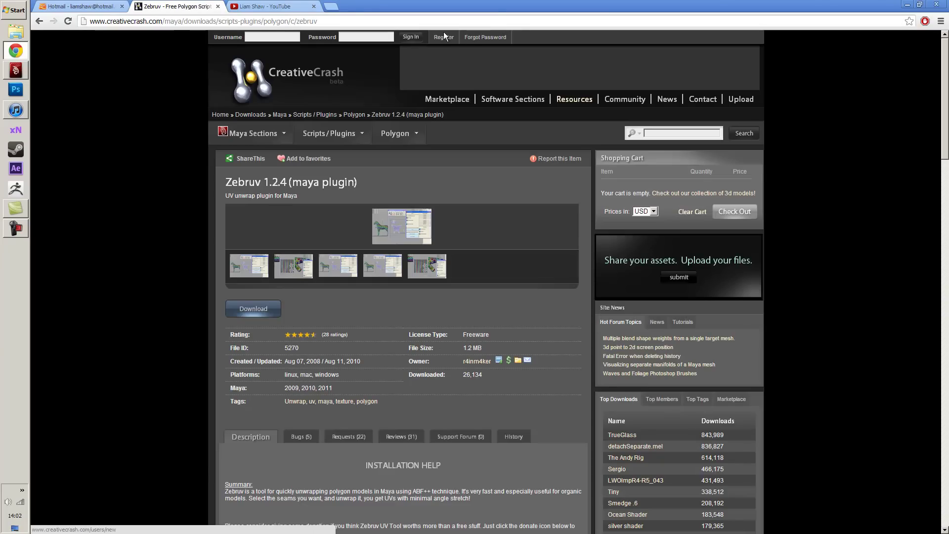
pyautogui.scroll(-3, 323, 278)
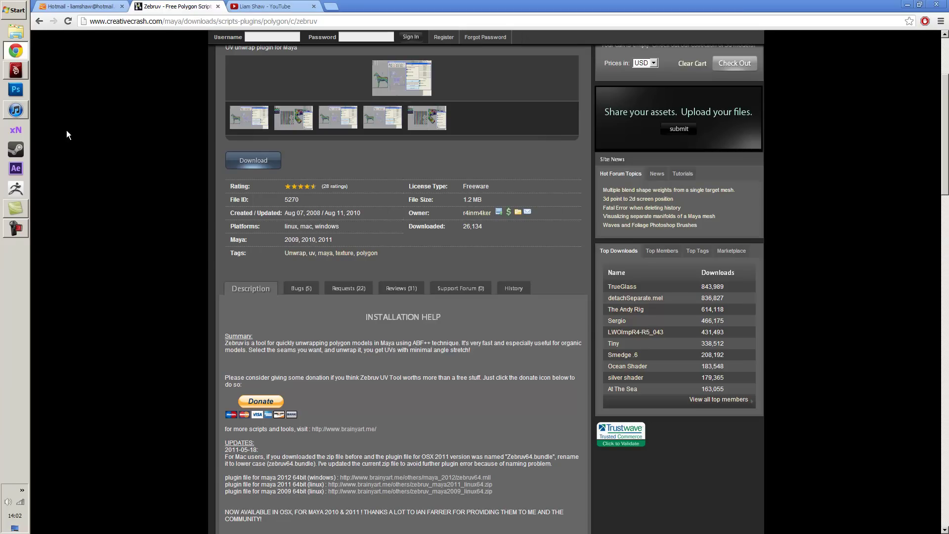
# Switch to Maya, select the character mesh and start Zebruv's edge selection for the UV seams.
pyautogui.click(16, 70)
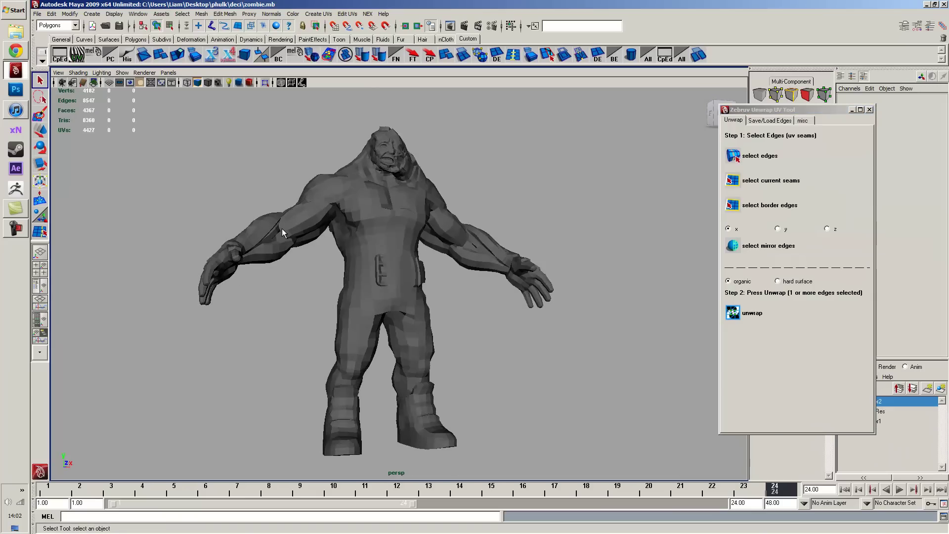
pyautogui.moveTo(402, 250)
pyautogui.keyDown('alt'); pyautogui.mouseDown()
pyautogui.moveTo(199, 248)
pyautogui.moveTo(396, 256)
pyautogui.mouseUp(); pyautogui.keyUp('alt')
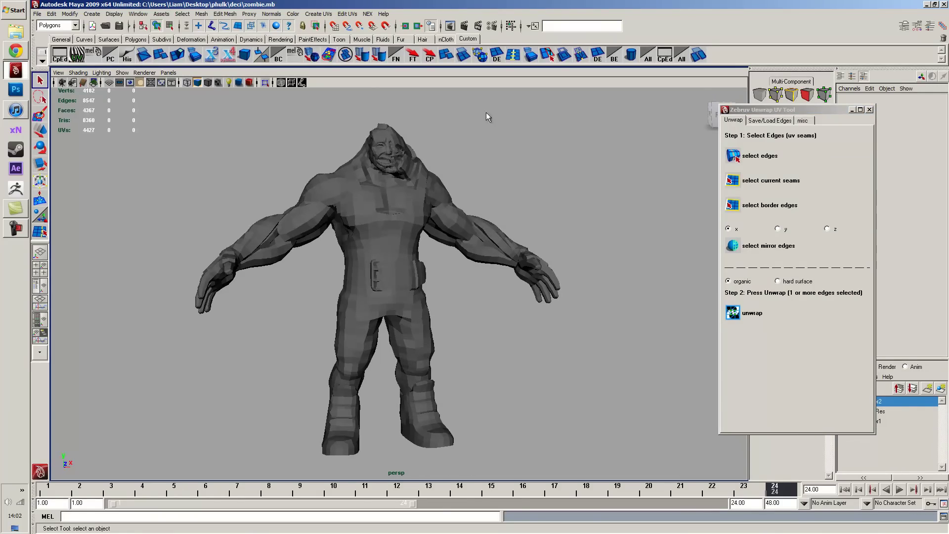
pyautogui.keyDown('alt'); pyautogui.moveTo(427, 304); pyautogui.dragTo(428, 305, button='right'); pyautogui.keyUp('alt')
pyautogui.keyDown('alt'); pyautogui.moveTo(428, 305); pyautogui.dragTo(373, 296); pyautogui.keyUp('alt')
pyautogui.keyDown('alt'); pyautogui.moveTo(370, 221); pyautogui.dragTo(396, 301); pyautogui.keyUp('alt')
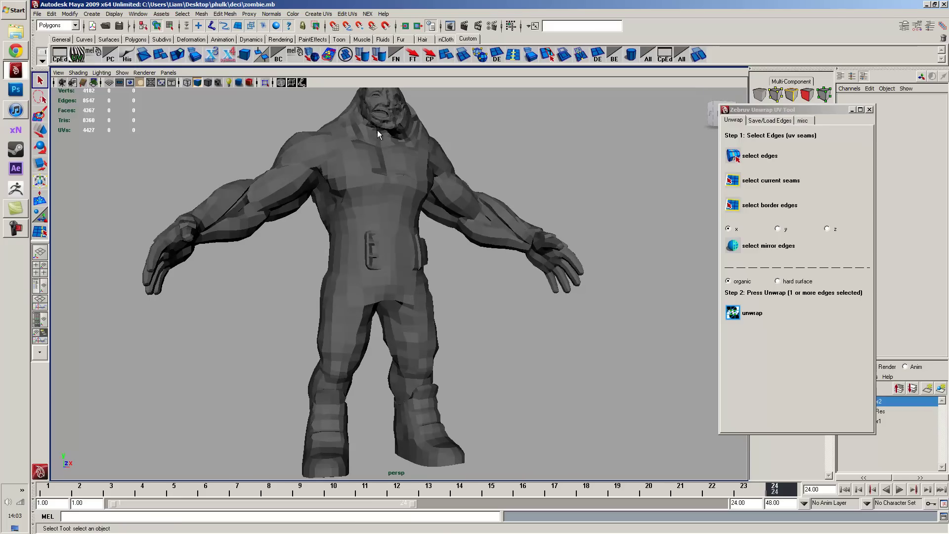
pyautogui.keyDown('alt'); pyautogui.moveTo(520, 188); pyautogui.dragTo(458, 282); pyautogui.keyUp('alt')
pyautogui.click(480, 265)
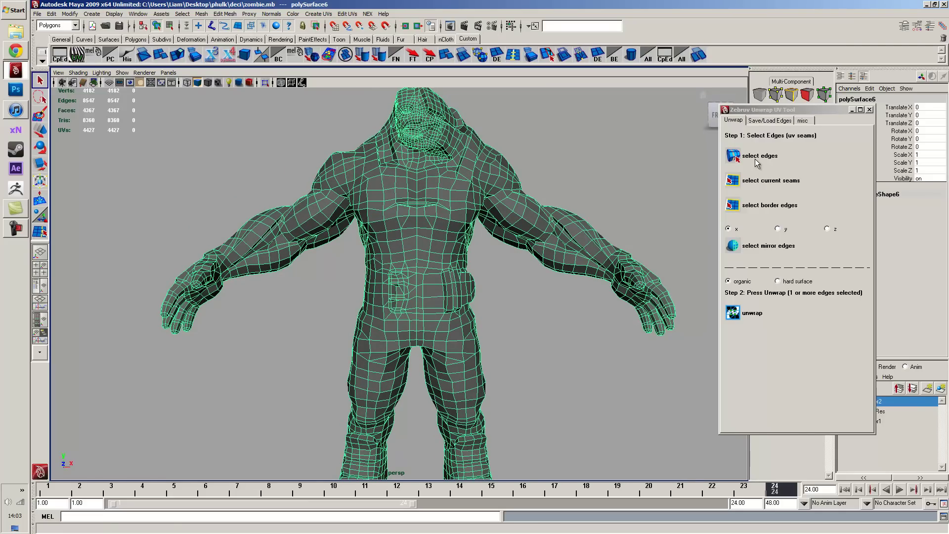
pyautogui.click(755, 159)
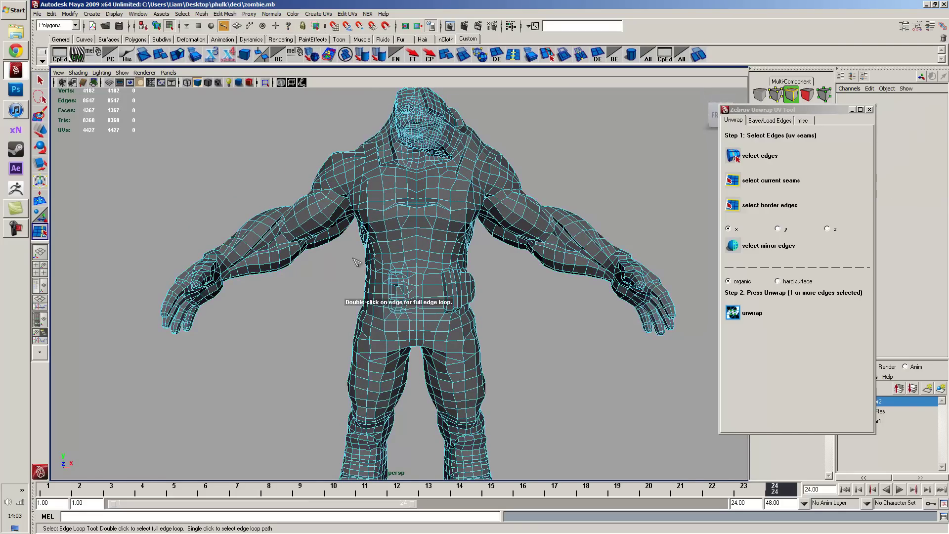
pyautogui.scroll(5, 394, 285)
pyautogui.keyDown('alt'); pyautogui.moveTo(394, 286); pyautogui.dragTo(443, 245); pyautogui.keyUp('alt')
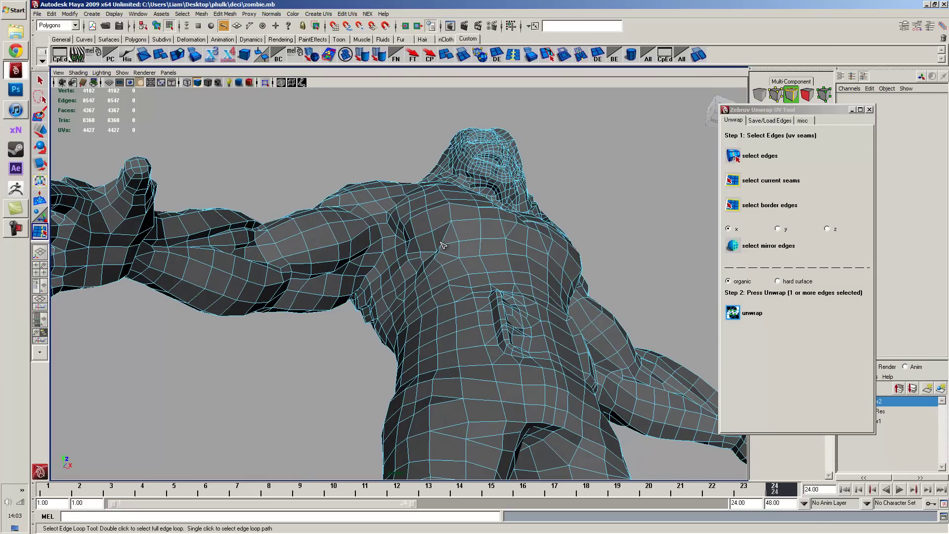
pyautogui.keyDown('alt'); pyautogui.moveTo(442, 245); pyautogui.dragTo(442, 276); pyautogui.keyUp('alt')
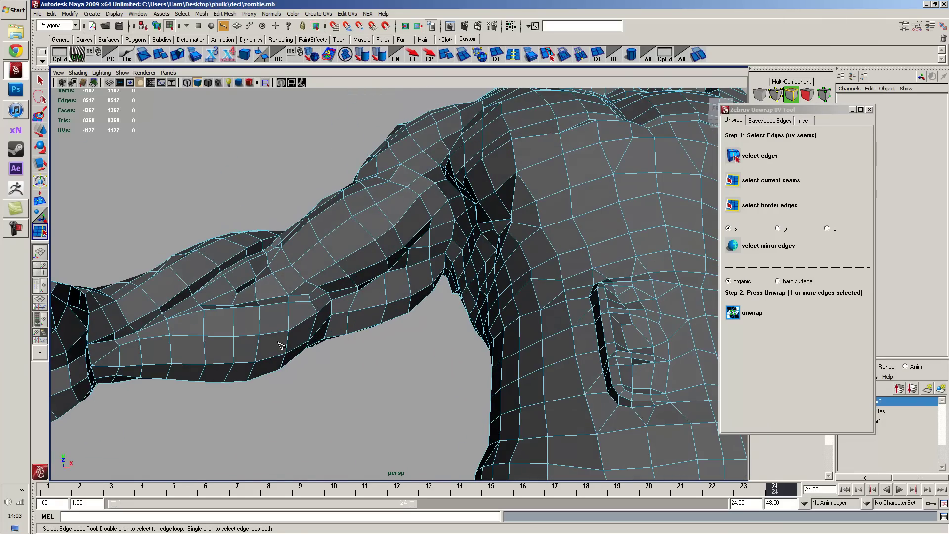
pyautogui.keyDown('alt'); pyautogui.moveTo(328, 298); pyautogui.dragTo(380, 322); pyautogui.keyUp('alt')
pyautogui.click(496, 379)
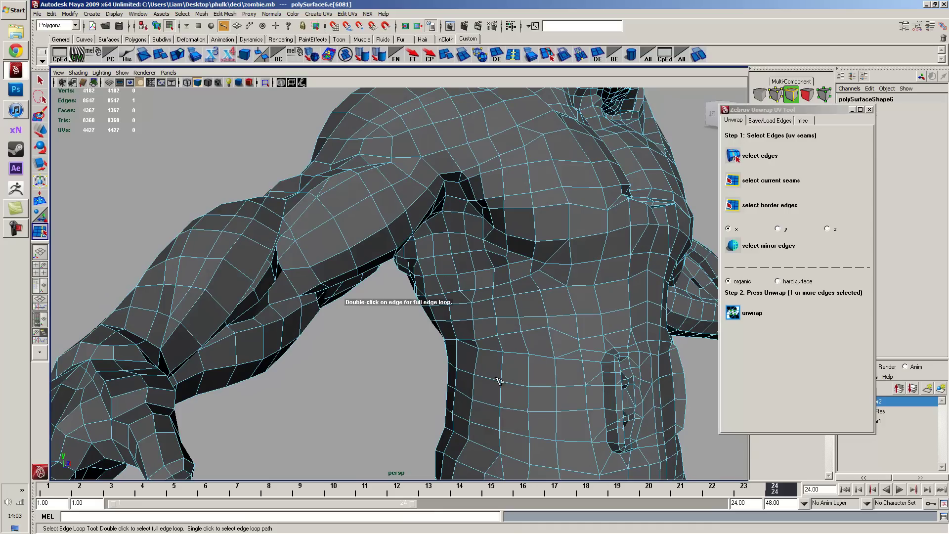
pyautogui.click(393, 376)
pyautogui.click(419, 393)
pyautogui.keyDown('alt'); pyautogui.moveTo(420, 393); pyautogui.dragTo(383, 322); pyautogui.keyUp('alt')
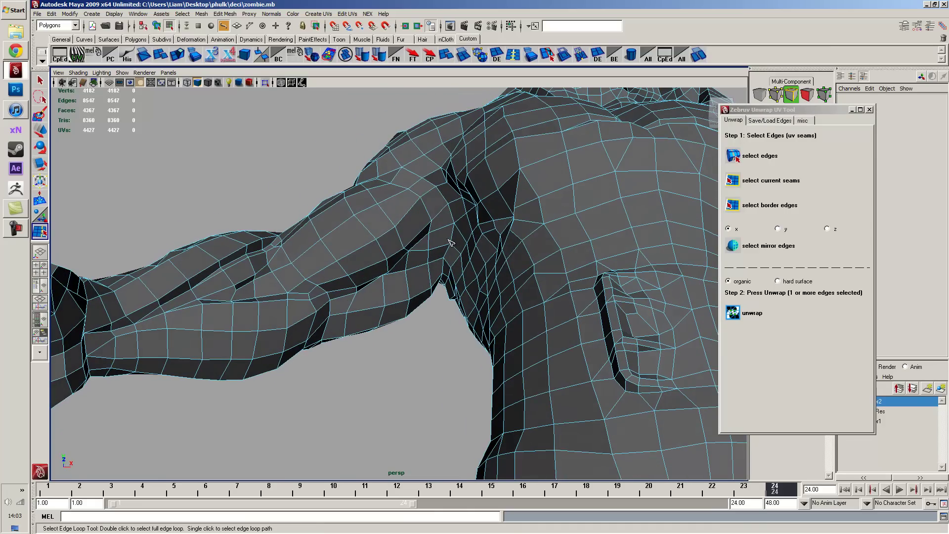
# Select a seam of edges from the armpit up and over the shoulder of the character's right arm.
pyautogui.click(454, 241)
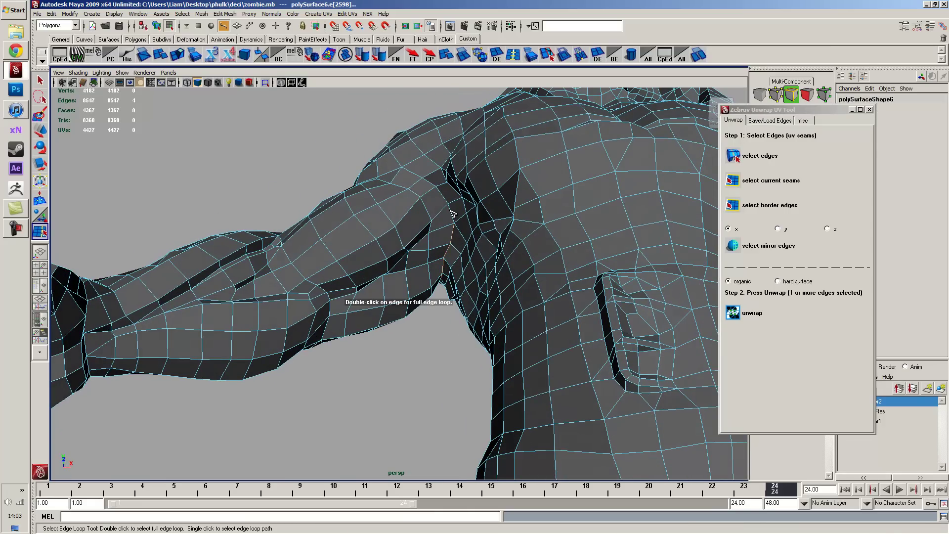
pyautogui.click(453, 213)
pyautogui.keyDown('alt'); pyautogui.moveTo(453, 213); pyautogui.dragTo(406, 251); pyautogui.keyUp('alt')
pyautogui.click(415, 240)
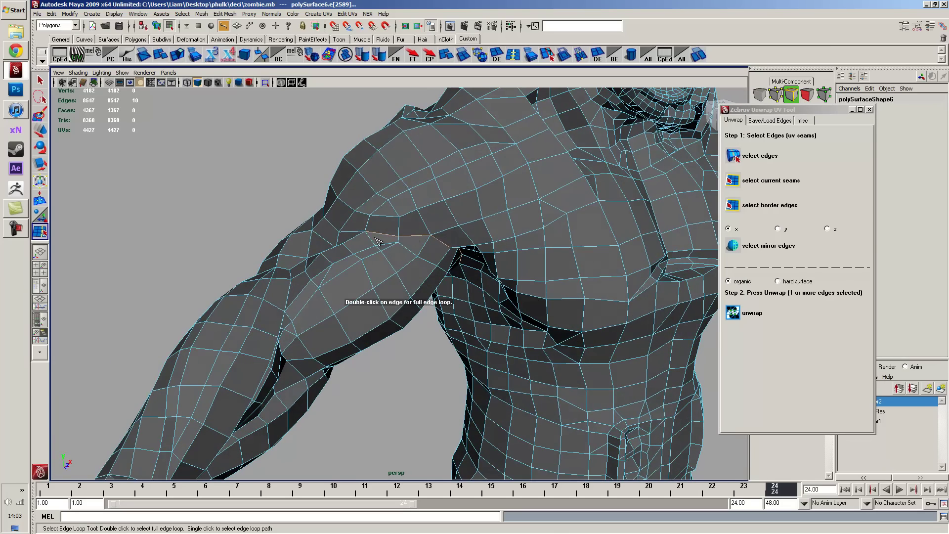
pyautogui.keyDown('alt'); pyautogui.moveTo(342, 242); pyautogui.dragTo(396, 260); pyautogui.keyUp('alt')
pyautogui.click(384, 256)
pyautogui.click(383, 260)
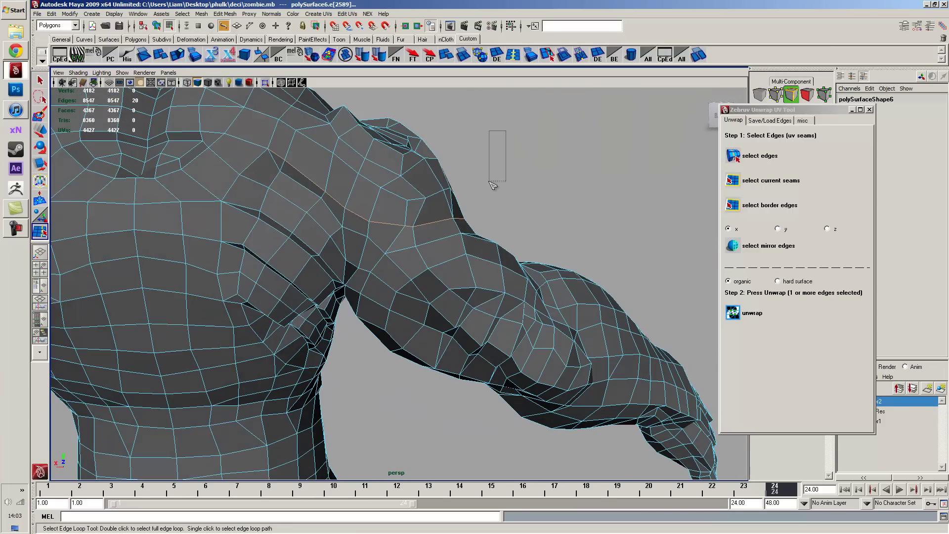
# Correct the right shoulder seam at the back, removing stray edges and adding edges to close the loop around the armpit.
pyautogui.keyDown('ctrl'); pyautogui.moveTo(332, 232); pyautogui.dragTo(338, 236); pyautogui.keyUp('ctrl')
pyautogui.keyDown('alt'); pyautogui.moveTo(327, 255); pyautogui.dragTo(340, 220); pyautogui.keyUp('alt')
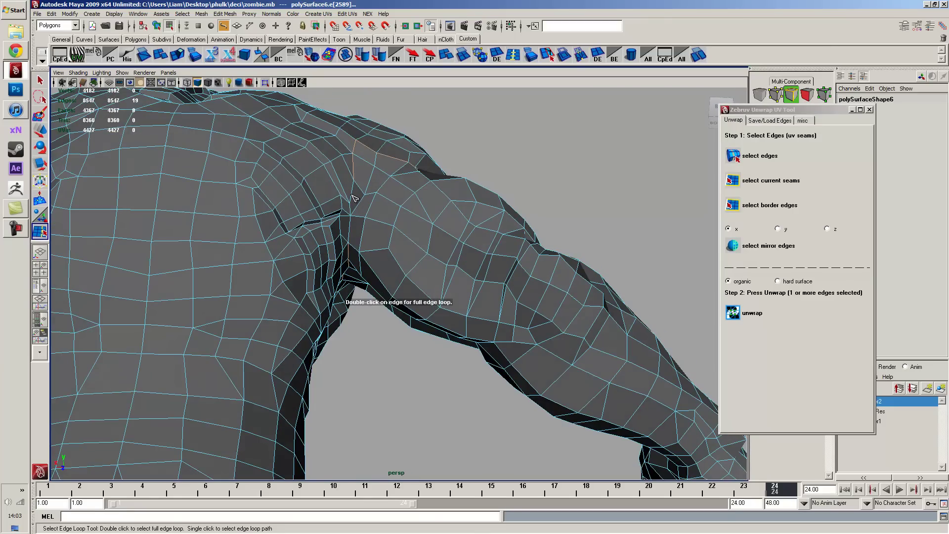
pyautogui.hotkey('ctrl', 'z')
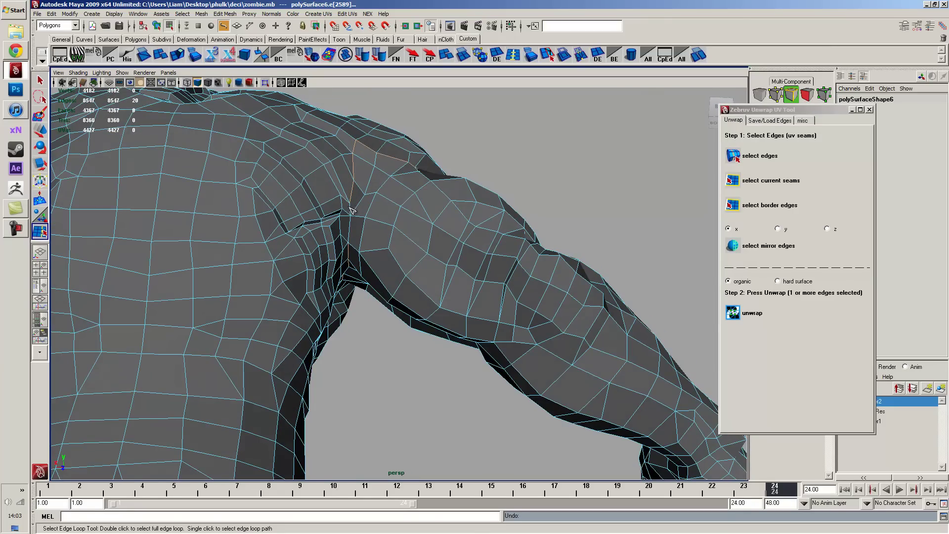
pyautogui.click(350, 212)
pyautogui.keyDown('alt'); pyautogui.moveTo(364, 259); pyautogui.dragTo(429, 323); pyautogui.keyUp('alt')
pyautogui.click(403, 273)
pyautogui.keyDown('alt'); pyautogui.moveTo(421, 324); pyautogui.dragTo(402, 237); pyautogui.keyUp('alt')
pyautogui.moveTo(435, 166); pyautogui.dragTo(407, 197)
pyautogui.moveTo(385, 182); pyautogui.dragTo(356, 217)
pyautogui.keyDown('ctrl'); pyautogui.moveTo(388, 204); pyautogui.dragTo(361, 238); pyautogui.keyUp('ctrl')
# Add the edge loop around the right wrist to the seam selection and deselect its stray edges.
pyautogui.keyDown('alt'); pyautogui.moveTo(458, 357); pyautogui.dragTo(400, 281); pyautogui.keyUp('alt')
pyautogui.keyDown('alt'); pyautogui.moveTo(401, 281); pyautogui.dragTo(437, 291, button='middle'); pyautogui.keyUp('alt')
pyautogui.keyDown('alt'); pyautogui.moveTo(437, 291); pyautogui.dragTo(458, 346); pyautogui.keyUp('alt')
pyautogui.keyDown('alt'); pyautogui.moveTo(457, 346); pyautogui.dragTo(502, 310, button='middle'); pyautogui.keyUp('alt')
pyautogui.keyDown('alt'); pyautogui.moveTo(496, 228); pyautogui.dragTo(477, 223); pyautogui.keyUp('alt')
pyautogui.click(486, 175)
pyautogui.doubleClick(482, 233)
pyautogui.keyDown('alt'); pyautogui.moveTo(478, 224); pyautogui.dragTo(426, 323, button='middle'); pyautogui.keyUp('alt')
pyautogui.keyDown('ctrl'); pyautogui.moveTo(390, 273); pyautogui.dragTo(447, 259); pyautogui.keyUp('ctrl')
# Add a seam along the underside of the right arm connecting the wrist loop to the shoulder loop.
pyautogui.keyDown('alt'); pyautogui.moveTo(651, 361); pyautogui.dragTo(445, 317); pyautogui.keyUp('alt')
pyautogui.keyDown('alt'); pyautogui.moveTo(445, 316); pyautogui.dragTo(341, 257, button='middle'); pyautogui.keyUp('alt')
pyautogui.keyDown('alt'); pyautogui.moveTo(341, 257); pyautogui.dragTo(314, 250); pyautogui.keyUp('alt')
pyautogui.scroll(5, 359, 267)
pyautogui.keyDown('shift'); pyautogui.click(380, 265); pyautogui.keyUp('shift')
pyautogui.moveTo(379, 265)
pyautogui.keyDown('alt'); pyautogui.mouseDown()
pyautogui.moveTo(337, 275)
pyautogui.moveTo(341, 332)
pyautogui.moveTo(334, 273)
pyautogui.moveTo(243, 247)
pyautogui.moveTo(366, 267)
pyautogui.mouseUp(); pyautogui.keyUp('alt')
pyautogui.keyDown('ctrl'); pyautogui.moveTo(280, 250); pyautogui.dragTo(351, 298); pyautogui.keyUp('ctrl')
pyautogui.keyDown('alt'); pyautogui.moveTo(414, 285); pyautogui.dragTo(408, 267); pyautogui.keyUp('alt')
pyautogui.keyDown('shift'); pyautogui.click(415, 304); pyautogui.keyUp('shift')
pyautogui.keyDown('alt'); pyautogui.moveTo(416, 305); pyautogui.dragTo(496, 94); pyautogui.keyUp('alt')
pyautogui.keyDown('alt'); pyautogui.moveTo(443, 233); pyautogui.dragTo(460, 162); pyautogui.keyUp('alt')
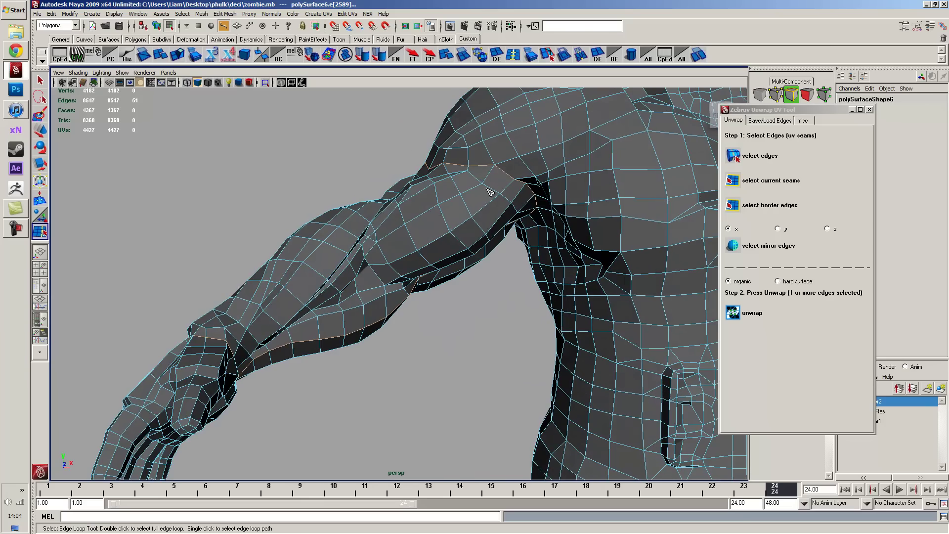
# Examine the selected seams around the right hand, forearm and shoulder from several angles.
pyautogui.press('[')
pyautogui.press('[')
pyautogui.keyDown('alt'); pyautogui.moveTo(425, 379); pyautogui.dragTo(460, 300); pyautogui.keyUp('alt')
pyautogui.keyDown('alt'); pyautogui.moveTo(280, 272); pyautogui.dragTo(461, 348); pyautogui.keyUp('alt')
pyautogui.keyDown('alt'); pyautogui.moveTo(443, 253); pyautogui.dragTo(432, 287); pyautogui.keyUp('alt')
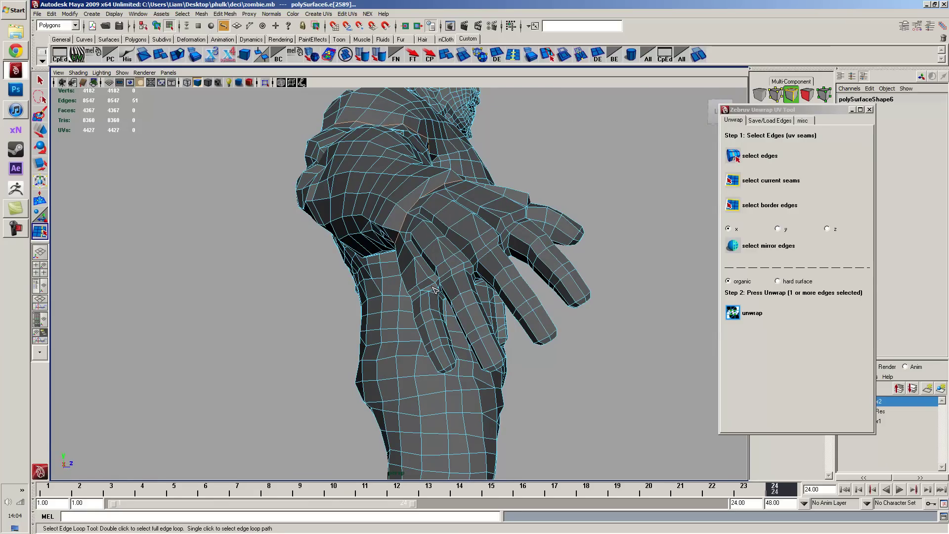
pyautogui.keyDown('alt'); pyautogui.moveTo(435, 290); pyautogui.dragTo(302, 240); pyautogui.keyUp('alt')
pyautogui.keyDown('alt'); pyautogui.moveTo(581, 245); pyautogui.dragTo(594, 232); pyautogui.keyUp('alt')
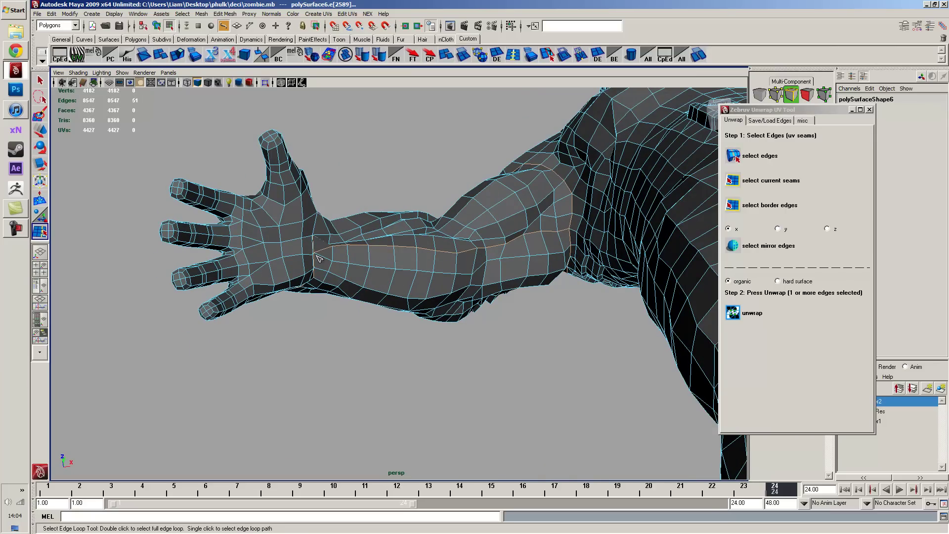
pyautogui.keyDown('alt'); pyautogui.moveTo(545, 248); pyautogui.dragTo(551, 290); pyautogui.keyUp('alt')
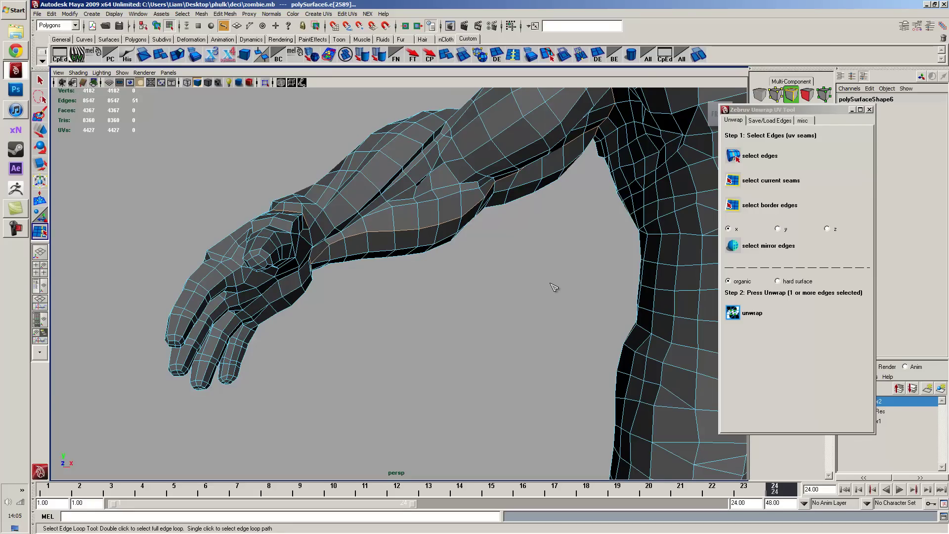
pyautogui.keyDown('alt'); pyautogui.moveTo(542, 284); pyautogui.dragTo(467, 337, button='middle'); pyautogui.keyUp('alt')
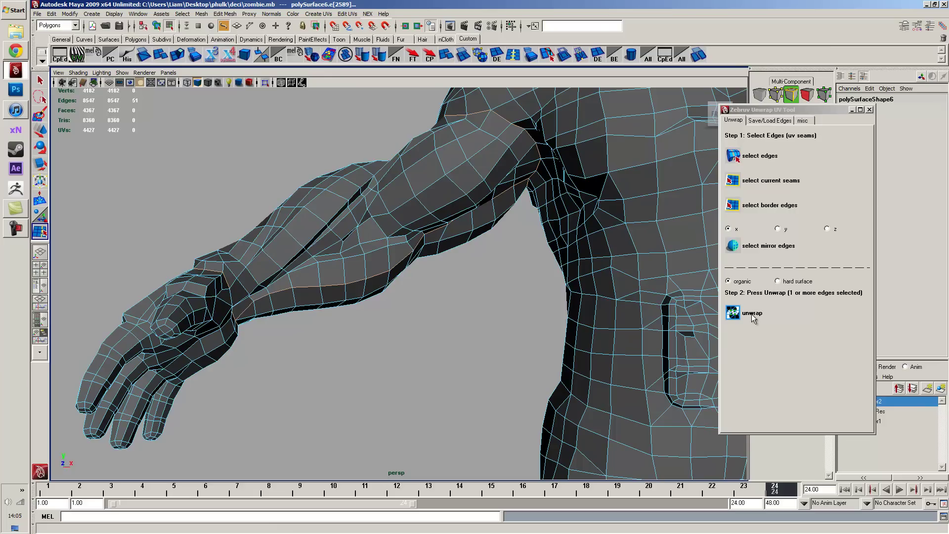
# Unwrap the mesh along the selected arm seams with Zebruv and open the UV Texture Editor.
pyautogui.click(357, 14)
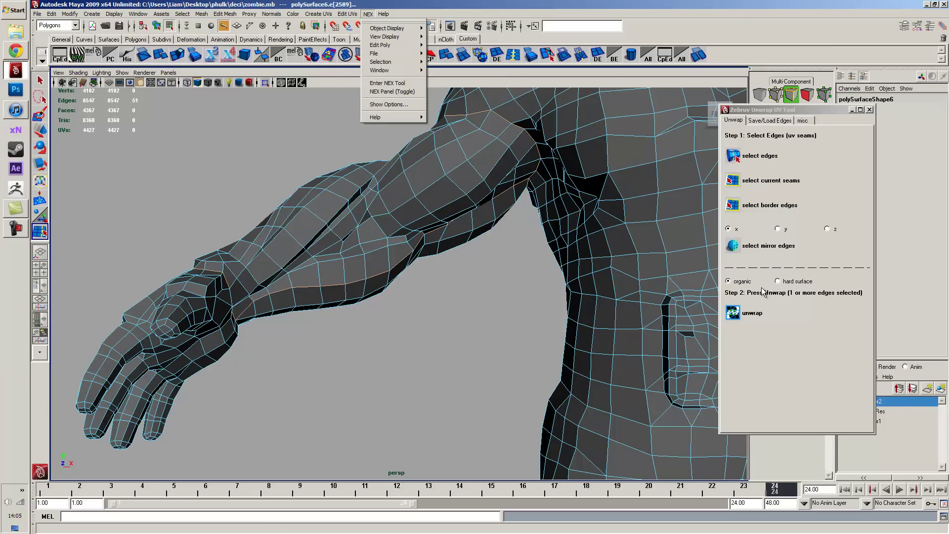
pyautogui.click(753, 314)
pyautogui.click(364, 15)
pyautogui.moveTo(352, 16)
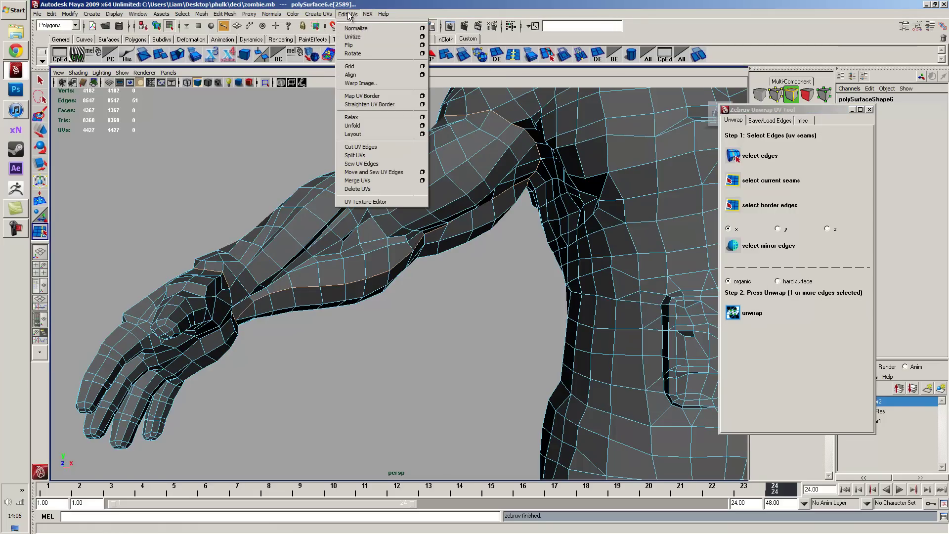
pyautogui.click(368, 202)
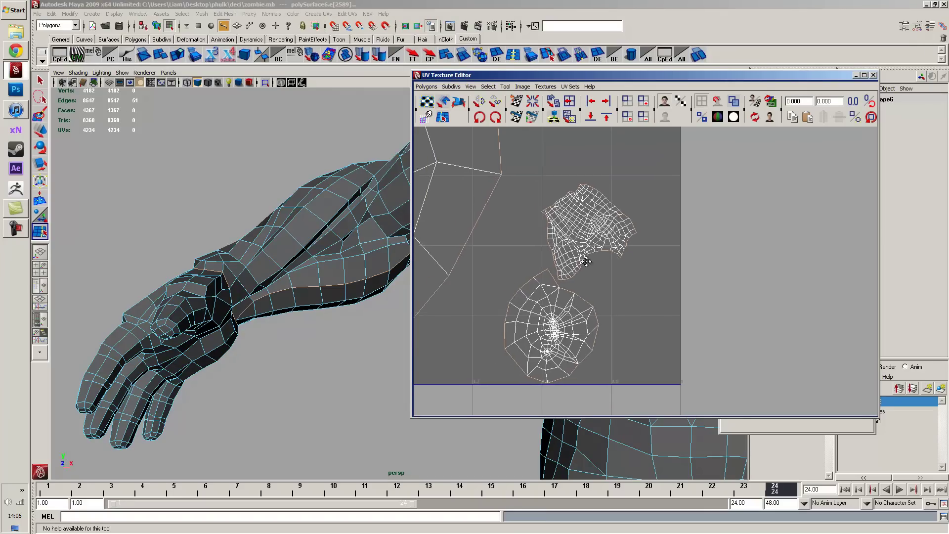
# Examine the unwrapped right arm shell in the UV layout and compare it with the arm on the model.
pyautogui.keyDown('alt'); pyautogui.moveTo(561, 253); pyautogui.dragTo(566, 177, button='middle'); pyautogui.keyUp('alt')
pyautogui.keyDown('alt'); pyautogui.moveTo(567, 177); pyautogui.dragTo(578, 240, button='right'); pyautogui.keyUp('alt')
pyautogui.keyDown('alt'); pyautogui.moveTo(578, 240); pyautogui.dragTo(646, 336, button='middle'); pyautogui.keyUp('alt')
pyautogui.scroll(2, 605, 278)
pyautogui.keyDown('alt'); pyautogui.moveTo(311, 261); pyautogui.dragTo(184, 272, button='middle'); pyautogui.keyUp('alt')
pyautogui.keyDown('alt'); pyautogui.moveTo(328, 166); pyautogui.dragTo(357, 205, button='middle'); pyautogui.keyUp('alt')
pyautogui.keyDown('alt'); pyautogui.moveTo(627, 223); pyautogui.dragTo(639, 233, button='middle'); pyautogui.keyUp('alt')
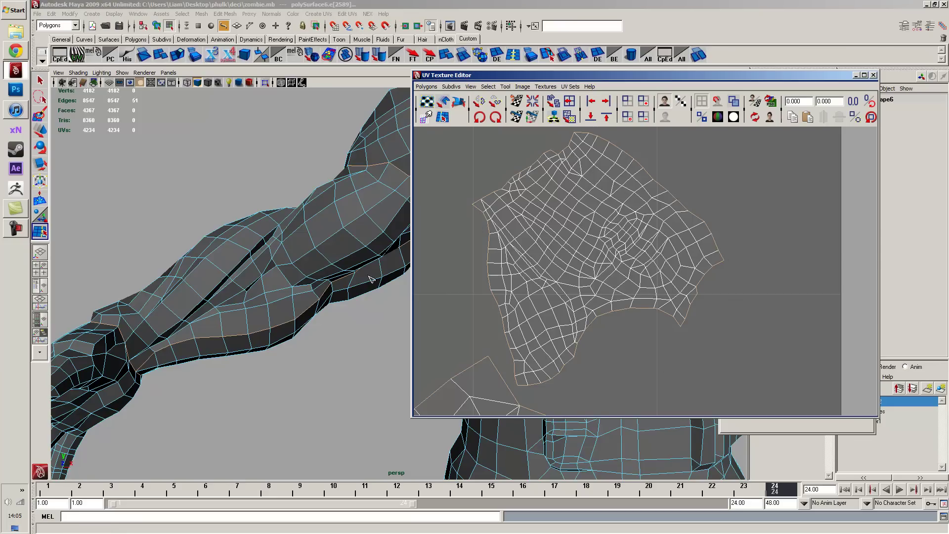
# Dismiss the NEX welcome dialog and review the arm seams from several angles against the full UV layout.
pyautogui.keyDown('alt'); pyautogui.moveTo(309, 299); pyautogui.dragTo(191, 345); pyautogui.keyUp('alt')
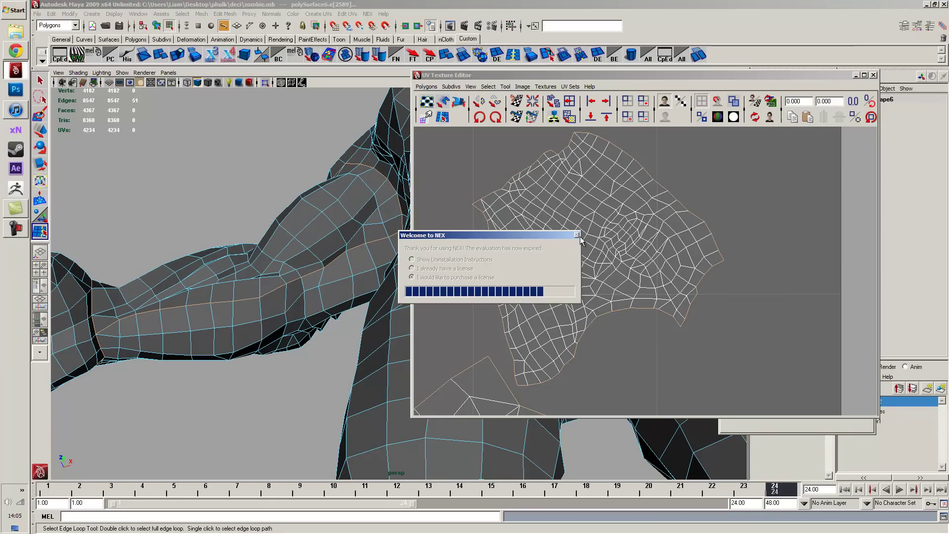
pyautogui.click(576, 235)
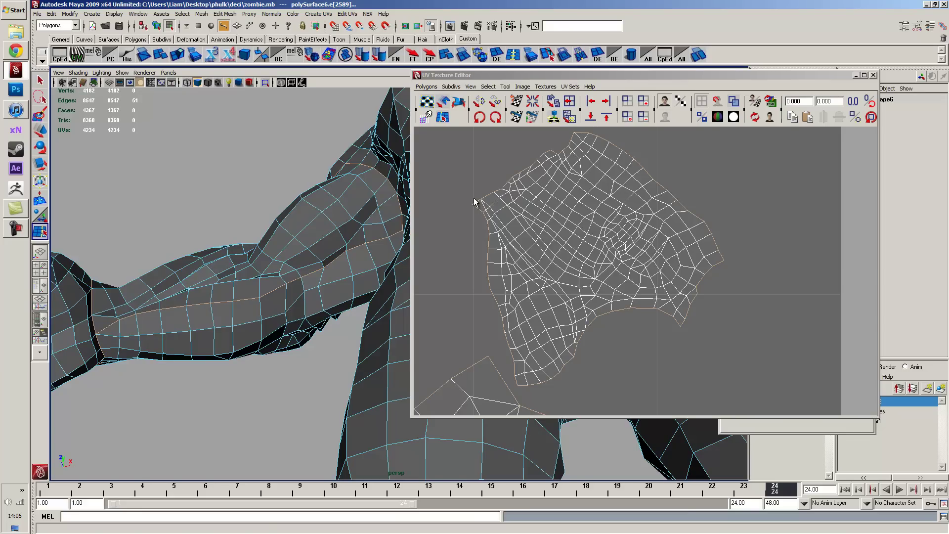
pyautogui.scroll(-5, 303, 222)
pyautogui.keyDown('alt'); pyautogui.moveTo(303, 223); pyautogui.dragTo(359, 202); pyautogui.keyUp('alt')
pyautogui.scroll(-5, 359, 286)
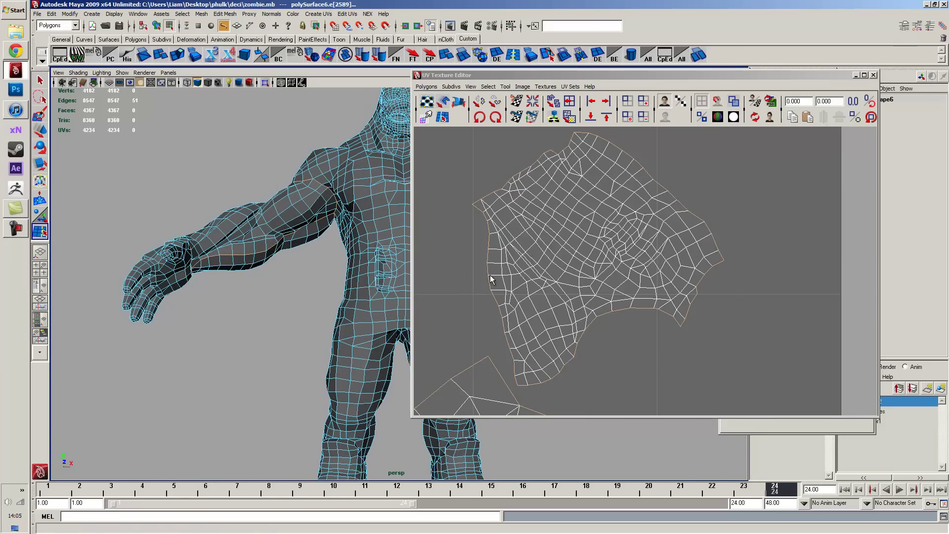
pyautogui.moveTo(354, 235)
pyautogui.keyDown('alt'); pyautogui.mouseDown()
pyautogui.moveTo(297, 237)
pyautogui.moveTo(314, 265)
pyautogui.moveTo(371, 262)
pyautogui.moveTo(352, 264)
pyautogui.moveTo(345, 236)
pyautogui.mouseUp(); pyautogui.keyUp('alt')
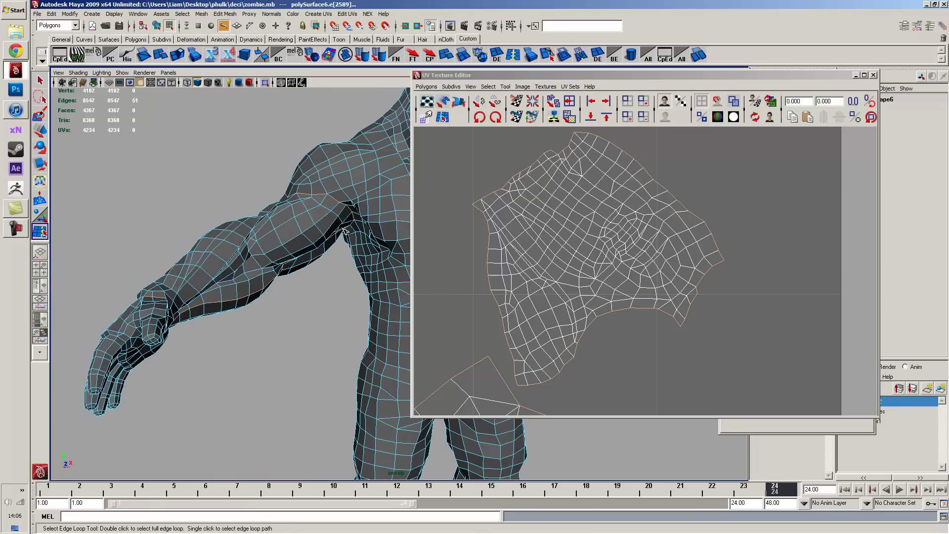
pyautogui.keyDown('alt'); pyautogui.moveTo(365, 217); pyautogui.dragTo(331, 159, button='right'); pyautogui.keyUp('alt')
pyautogui.keyDown('alt'); pyautogui.moveTo(381, 208); pyautogui.dragTo(277, 172, button='middle'); pyautogui.keyUp('alt')
pyautogui.keyDown('alt'); pyautogui.moveTo(153, 210); pyautogui.dragTo(193, 251, button='right'); pyautogui.keyUp('alt')
pyautogui.keyDown('alt'); pyautogui.moveTo(190, 251); pyautogui.dragTo(326, 285, button='middle'); pyautogui.keyUp('alt')
pyautogui.keyDown('alt'); pyautogui.moveTo(326, 285); pyautogui.dragTo(334, 242); pyautogui.keyUp('alt')
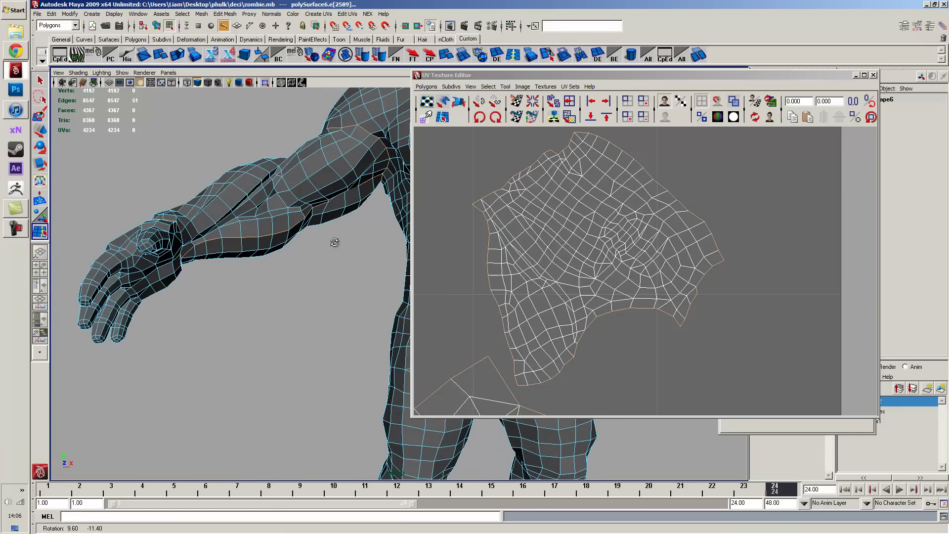
pyautogui.keyDown('alt'); pyautogui.moveTo(807, 127); pyautogui.dragTo(576, 245, button='right'); pyautogui.keyUp('alt')
pyautogui.keyDown('alt'); pyautogui.moveTo(577, 245); pyautogui.dragTo(595, 279, button='middle'); pyautogui.keyUp('alt')
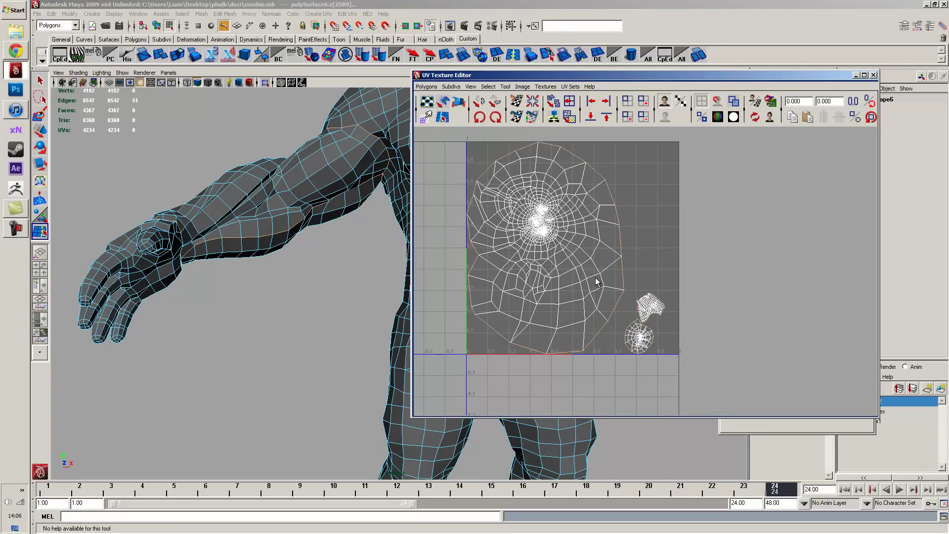
# Close the UV Texture Editor and examine the back, palm and fingers of the right hand for seam placement.
pyautogui.click(874, 75)
pyautogui.keyDown('alt'); pyautogui.moveTo(341, 222); pyautogui.dragTo(366, 218); pyautogui.keyUp('alt')
pyautogui.keyDown('alt'); pyautogui.moveTo(366, 218); pyautogui.dragTo(568, 146, button='middle'); pyautogui.keyUp('alt')
pyautogui.keyDown('alt'); pyautogui.moveTo(361, 165); pyautogui.dragTo(564, 247); pyautogui.keyUp('alt')
pyautogui.keyDown('alt'); pyautogui.moveTo(563, 247); pyautogui.dragTo(356, 198, button='middle'); pyautogui.keyUp('alt')
pyautogui.keyDown('alt'); pyautogui.moveTo(356, 198); pyautogui.dragTo(435, 259, button='right'); pyautogui.keyUp('alt')
pyautogui.keyDown('alt'); pyautogui.moveTo(435, 258); pyautogui.dragTo(343, 237); pyautogui.keyUp('alt')
pyautogui.keyDown('alt'); pyautogui.moveTo(343, 237); pyautogui.dragTo(399, 286, button='right'); pyautogui.keyUp('alt')
pyautogui.keyDown('alt'); pyautogui.moveTo(400, 286); pyautogui.dragTo(420, 294); pyautogui.keyUp('alt')
pyautogui.keyDown('alt'); pyautogui.moveTo(452, 214); pyautogui.dragTo(507, 202); pyautogui.keyUp('alt')
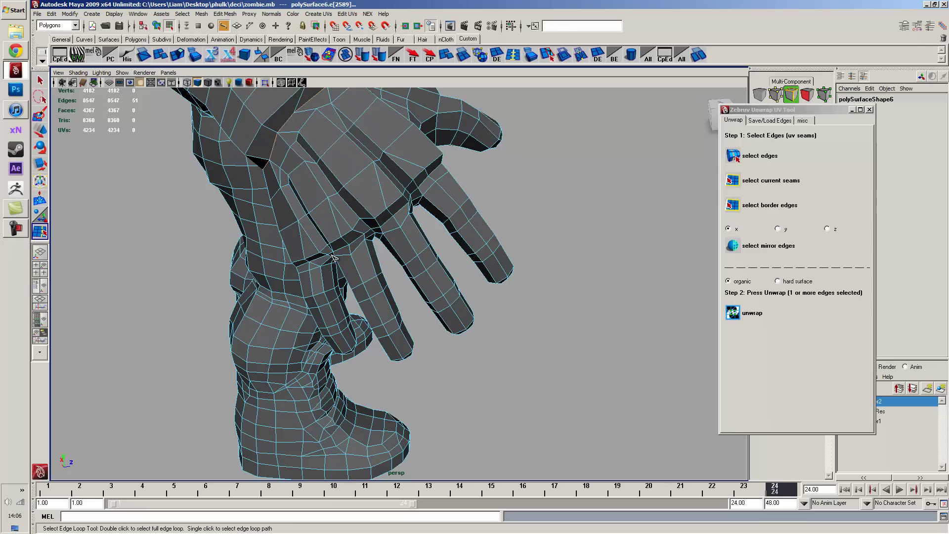
pyautogui.keyDown('alt'); pyautogui.moveTo(444, 242); pyautogui.dragTo(487, 165); pyautogui.keyUp('alt')
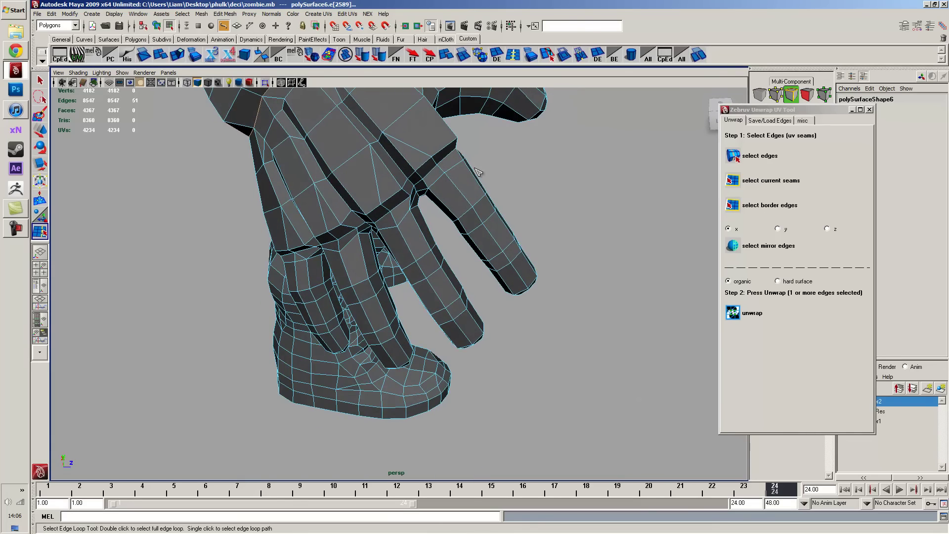
pyautogui.keyDown('alt'); pyautogui.moveTo(464, 212); pyautogui.dragTo(478, 201); pyautogui.keyUp('alt')
pyautogui.keyDown('alt'); pyautogui.moveTo(298, 297); pyautogui.dragTo(406, 272); pyautogui.keyUp('alt')
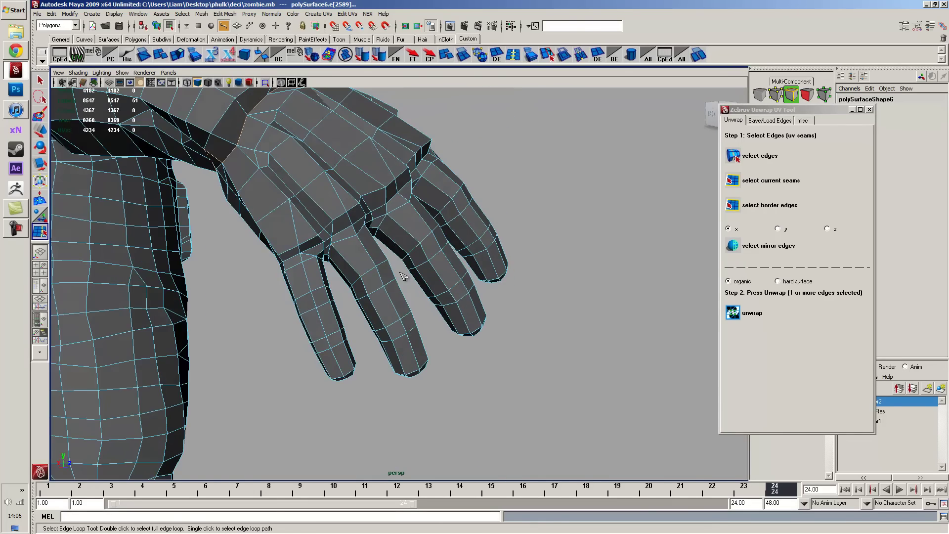
pyautogui.keyDown('alt'); pyautogui.moveTo(522, 297); pyautogui.dragTo(371, 259); pyautogui.keyUp('alt')
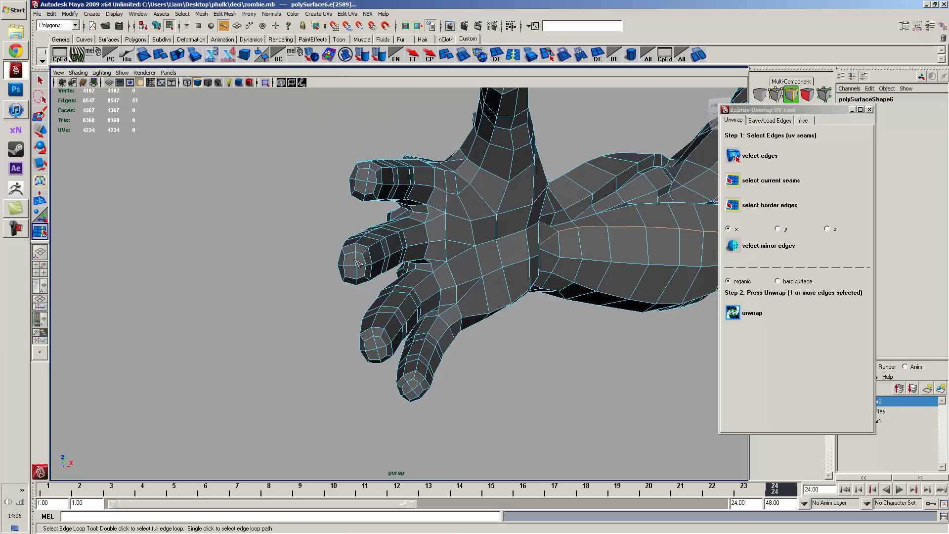
# Add seam edges along the sides of the right hand's fingers, separating the palm from the back.
pyautogui.click(358, 262)
pyautogui.keyDown('alt'); pyautogui.moveTo(359, 262); pyautogui.dragTo(350, 375); pyautogui.keyUp('alt')
pyautogui.keyDown('alt'); pyautogui.moveTo(417, 285); pyautogui.dragTo(484, 322); pyautogui.keyUp('alt')
pyautogui.keyDown('alt'); pyautogui.moveTo(404, 296); pyautogui.dragTo(597, 239); pyautogui.keyUp('alt')
pyautogui.keyDown('alt'); pyautogui.moveTo(426, 357); pyautogui.dragTo(380, 265); pyautogui.keyUp('alt')
pyautogui.click(364, 269)
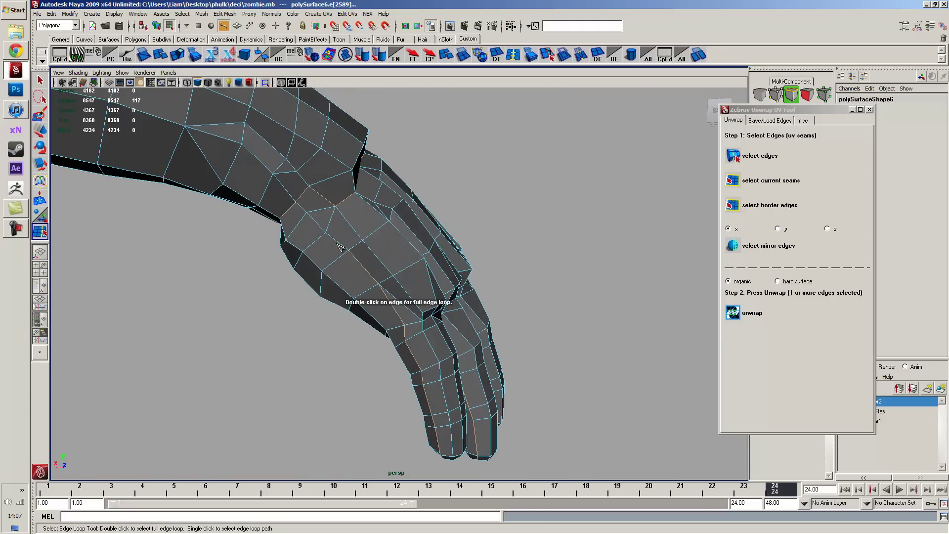
# Continue the hand seam along the thumb and the side of the hand to the wrist loop.
pyautogui.keyDown('alt'); pyautogui.moveTo(318, 194); pyautogui.dragTo(310, 245); pyautogui.keyUp('alt')
pyautogui.click(496, 257)
pyautogui.keyDown('alt'); pyautogui.moveTo(498, 259); pyautogui.dragTo(410, 235); pyautogui.keyUp('alt')
pyautogui.click(431, 221)
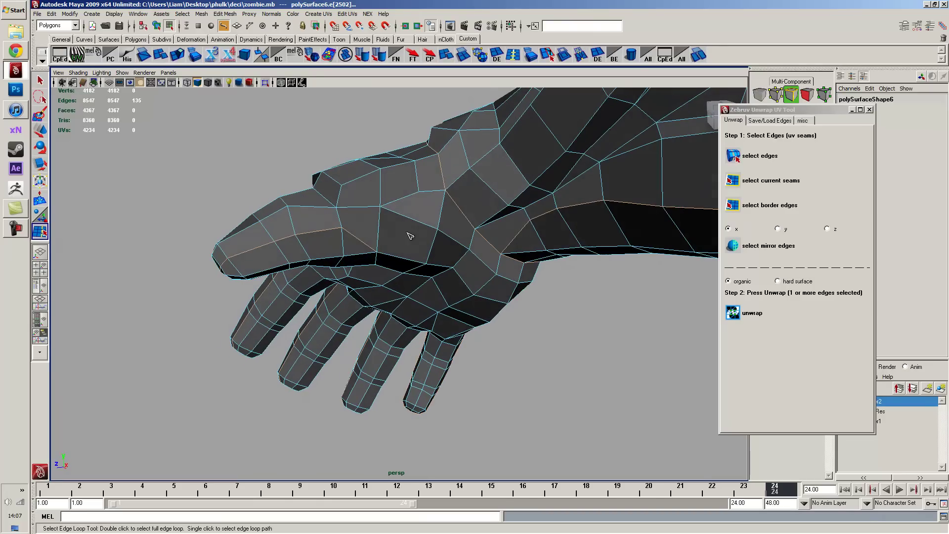
pyautogui.click(380, 227)
# Unwrap the mesh with the new hand seams using Zebruv and reopen the UV Texture Editor.
pyautogui.scroll(-6, 437, 195)
pyautogui.keyDown('alt'); pyautogui.moveTo(432, 262); pyautogui.dragTo(529, 283); pyautogui.keyUp('alt')
pyautogui.click(779, 321)
pyautogui.scroll(6, 667, 363)
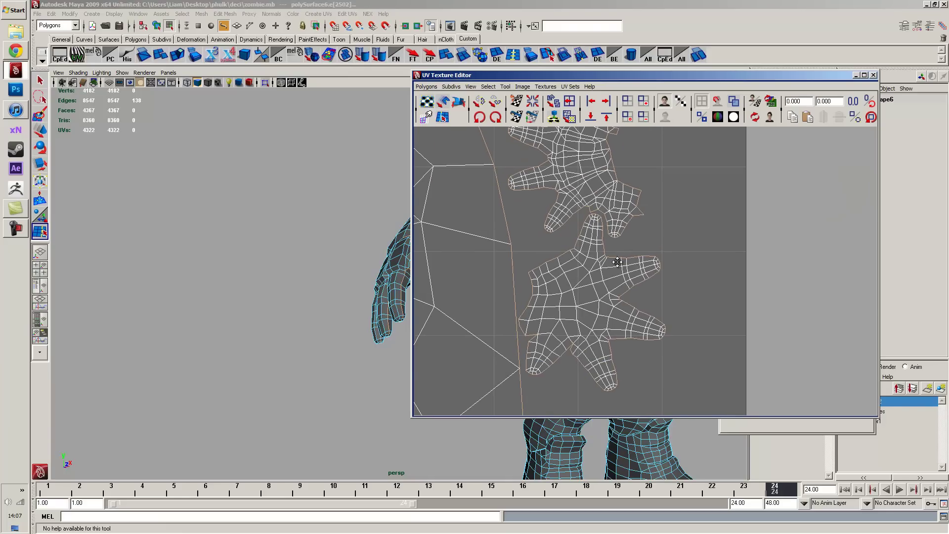
# Examine the unwrapped palm and back-of-hand shells beside the model, and close the UV Texture Editor.
pyautogui.keyDown('alt'); pyautogui.moveTo(599, 217); pyautogui.dragTo(597, 233, button='middle'); pyautogui.keyUp('alt')
pyautogui.click(315, 251)
pyautogui.click(613, 300)
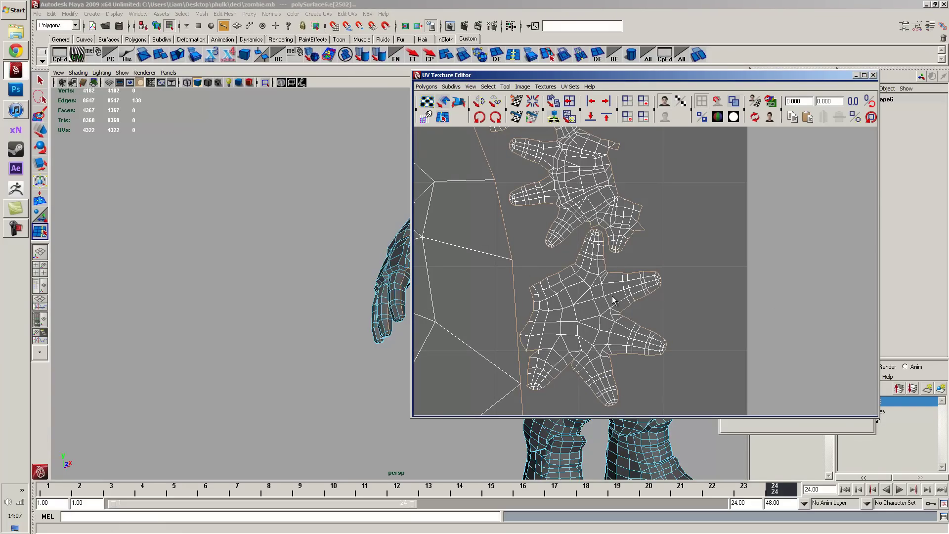
pyautogui.keyDown('alt'); pyautogui.moveTo(349, 269); pyautogui.dragTo(296, 257); pyautogui.keyUp('alt')
pyautogui.keyDown('alt'); pyautogui.moveTo(654, 272); pyautogui.dragTo(644, 279, button='right'); pyautogui.keyUp('alt')
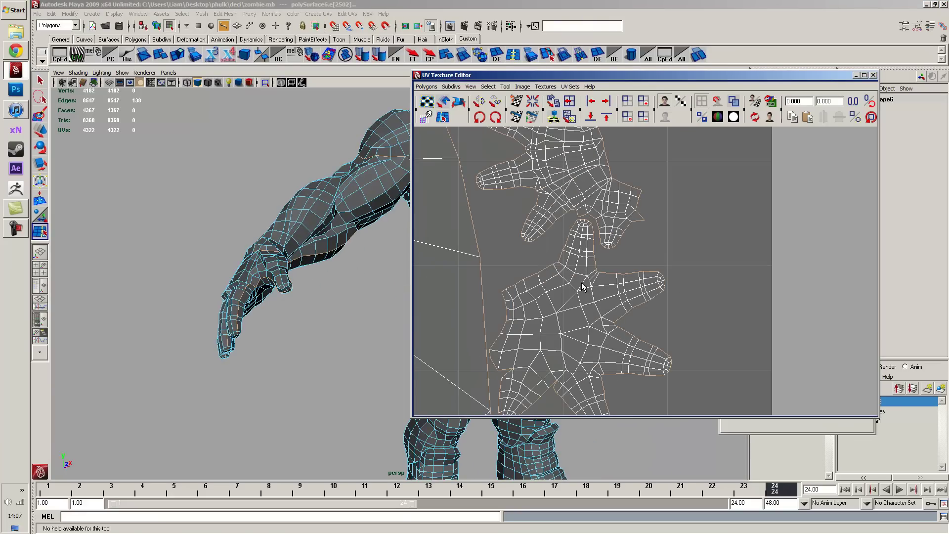
pyautogui.keyDown('alt'); pyautogui.moveTo(596, 295); pyautogui.dragTo(616, 385, button='middle'); pyautogui.keyUp('alt')
pyautogui.keyDown('alt'); pyautogui.moveTo(350, 245); pyautogui.dragTo(253, 240); pyautogui.keyUp('alt')
pyautogui.click(874, 75)
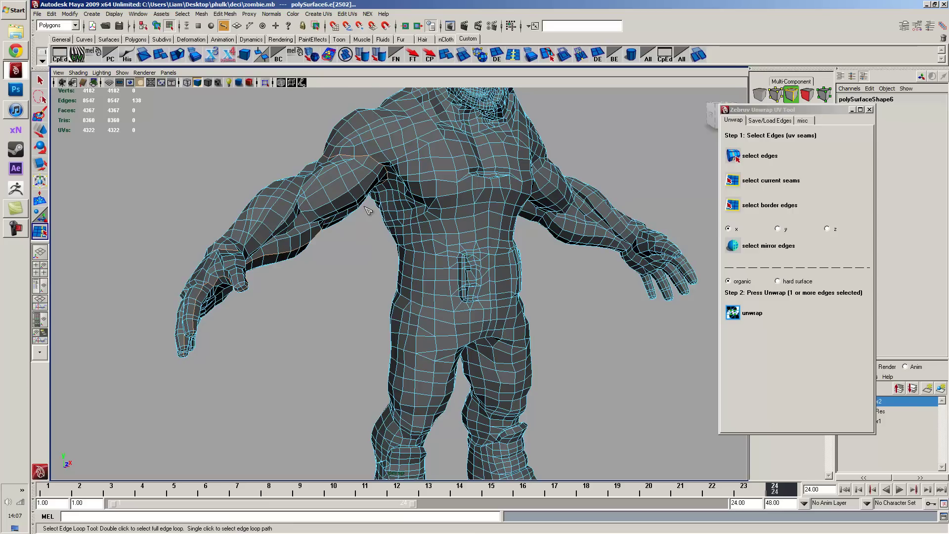
# Add the edge loops around the soles of both boots to the seam selection.
pyautogui.keyDown('alt'); pyautogui.moveTo(372, 212); pyautogui.dragTo(297, 254); pyautogui.keyUp('alt')
pyautogui.keyDown('alt'); pyautogui.moveTo(365, 308); pyautogui.dragTo(367, 165, button='middle'); pyautogui.keyUp('alt')
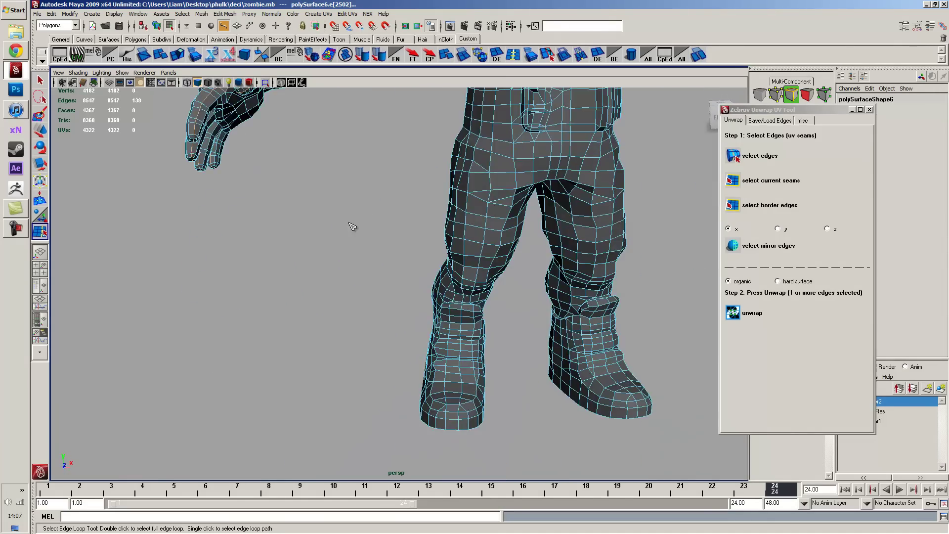
pyautogui.keyDown('alt'); pyautogui.moveTo(371, 325); pyautogui.dragTo(368, 189, button='middle'); pyautogui.keyUp('alt')
pyautogui.keyDown('alt'); pyautogui.moveTo(396, 317); pyautogui.dragTo(496, 332, button='right'); pyautogui.keyUp('alt')
pyautogui.keyDown('alt'); pyautogui.moveTo(371, 316); pyautogui.dragTo(467, 292); pyautogui.keyUp('alt')
pyautogui.keyDown('alt'); pyautogui.moveTo(378, 301); pyautogui.dragTo(418, 300, button='right'); pyautogui.keyUp('alt')
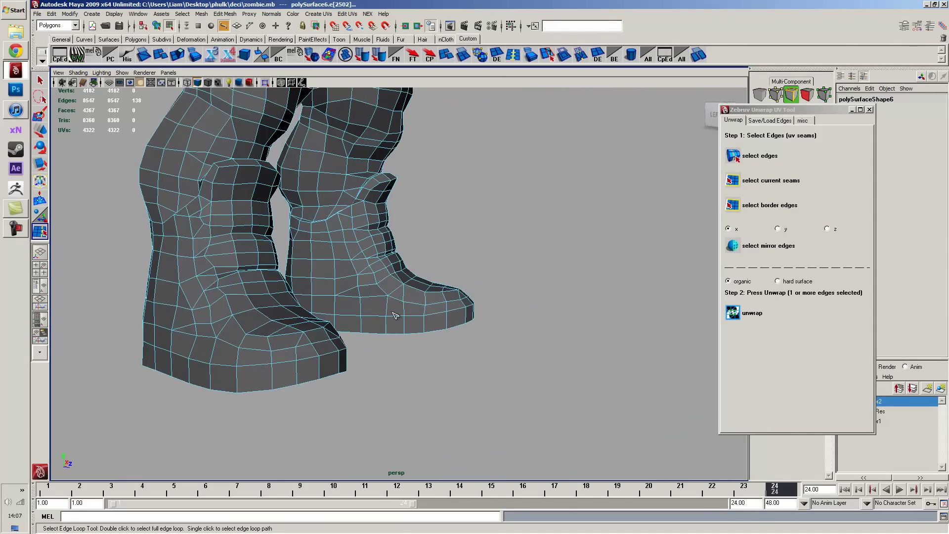
pyautogui.keyDown('alt'); pyautogui.moveTo(382, 316); pyautogui.dragTo(423, 299, button='middle'); pyautogui.keyUp('alt')
pyautogui.keyDown('shift'); pyautogui.doubleClick(307, 370); pyautogui.keyUp('shift')
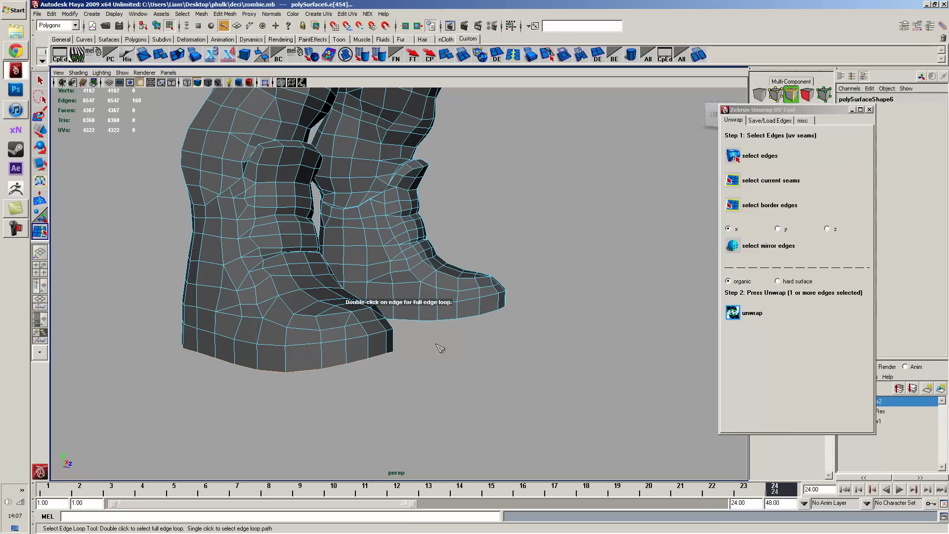
pyautogui.doubleClick(450, 321)
# Add seam edges down the outer side of the right boot's raised front flap, undoing a wrong pick.
pyautogui.keyDown('alt'); pyautogui.moveTo(450, 320); pyautogui.dragTo(418, 300); pyautogui.keyUp('alt')
pyautogui.keyDown('alt'); pyautogui.moveTo(514, 317); pyautogui.dragTo(475, 314, button='right'); pyautogui.keyUp('alt')
pyautogui.keyDown('alt'); pyautogui.moveTo(474, 314); pyautogui.dragTo(235, 316, button='middle'); pyautogui.keyUp('alt')
pyautogui.keyDown('alt'); pyautogui.moveTo(361, 324); pyautogui.dragTo(411, 335, button='right'); pyautogui.keyUp('alt')
pyautogui.keyDown('alt'); pyautogui.moveTo(401, 332); pyautogui.dragTo(346, 340); pyautogui.keyUp('alt')
pyautogui.keyDown('alt'); pyautogui.moveTo(346, 340); pyautogui.dragTo(462, 294, button='middle'); pyautogui.keyUp('alt')
pyautogui.keyDown('alt'); pyautogui.moveTo(405, 222); pyautogui.dragTo(377, 297, button='middle'); pyautogui.keyUp('alt')
pyautogui.keyDown('alt'); pyautogui.moveTo(321, 290); pyautogui.dragTo(354, 280, button='right'); pyautogui.keyUp('alt')
pyautogui.keyDown('alt'); pyautogui.moveTo(354, 279); pyautogui.dragTo(421, 277); pyautogui.keyUp('alt')
pyautogui.keyDown('alt'); pyautogui.moveTo(420, 277); pyautogui.dragTo(345, 294, button='middle'); pyautogui.keyUp('alt')
pyautogui.keyDown('alt'); pyautogui.moveTo(346, 294); pyautogui.dragTo(464, 206); pyautogui.keyUp('alt')
pyautogui.click(419, 238)
pyautogui.keyDown('alt'); pyautogui.moveTo(509, 178); pyautogui.dragTo(394, 283); pyautogui.keyUp('alt')
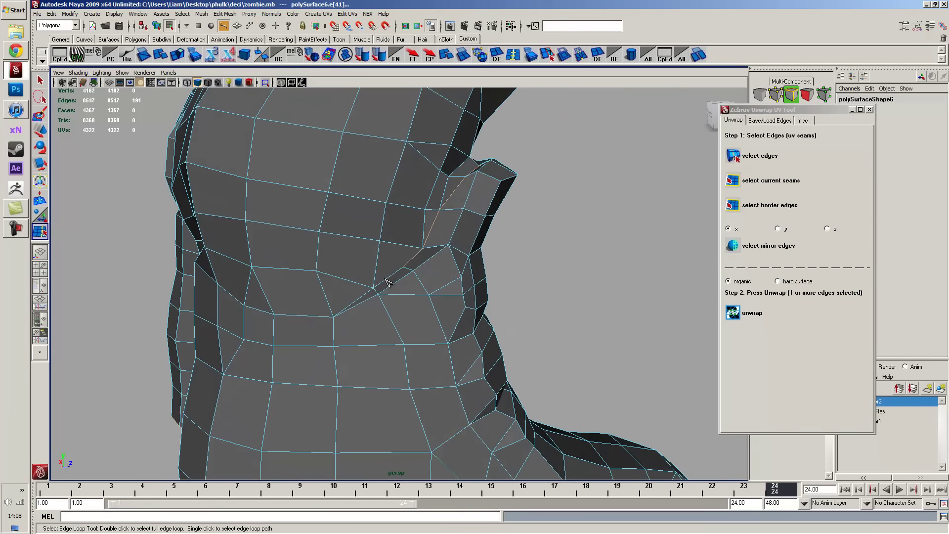
pyautogui.hotkey('ctrl', 'z')
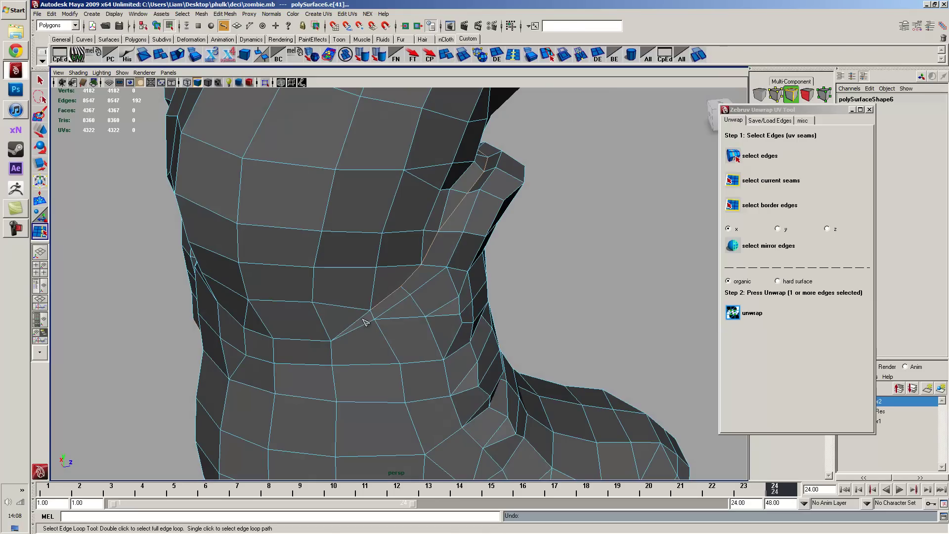
pyautogui.click(357, 324)
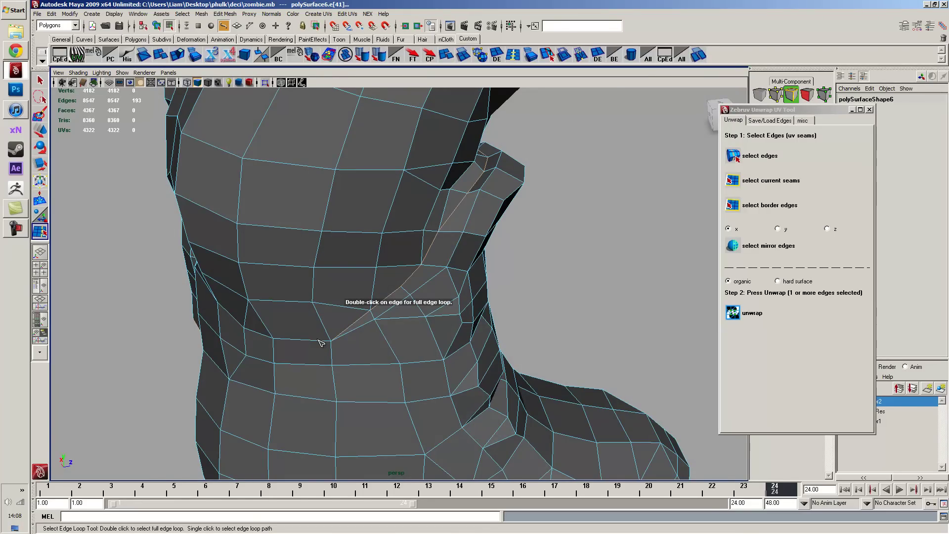
# Extend the right boot's top seam around the back of the leg where the trousers meet the boot.
pyautogui.keyDown('alt'); pyautogui.moveTo(260, 351); pyautogui.dragTo(317, 340); pyautogui.keyUp('alt')
pyautogui.keyDown('alt'); pyautogui.moveTo(257, 346); pyautogui.dragTo(475, 299); pyautogui.keyUp('alt')
pyautogui.keyDown('alt'); pyautogui.moveTo(416, 296); pyautogui.dragTo(426, 336); pyautogui.keyUp('alt')
pyautogui.click(433, 344)
pyautogui.keyDown('alt'); pyautogui.moveTo(327, 306); pyautogui.dragTo(319, 303); pyautogui.keyUp('alt')
pyautogui.click(320, 302)
pyautogui.scroll(-8, 312, 308)
pyautogui.keyDown('alt'); pyautogui.moveTo(447, 303); pyautogui.dragTo(374, 290); pyautogui.keyUp('alt')
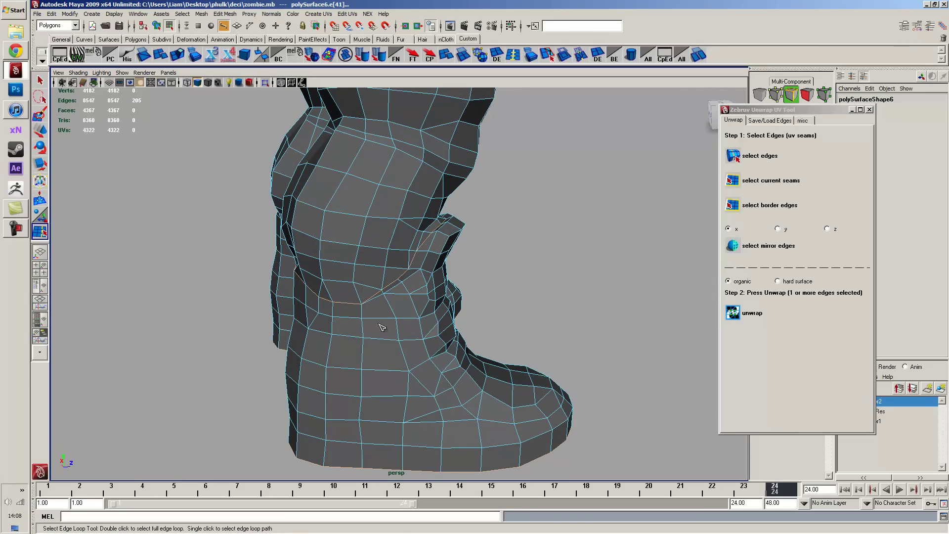
# Close the right boot's top seam along the inner side up to the front flap.
pyautogui.keyDown('alt'); pyautogui.moveTo(389, 285); pyautogui.dragTo(575, 270); pyautogui.keyUp('alt')
pyautogui.keyDown('alt'); pyautogui.moveTo(320, 316); pyautogui.dragTo(431, 342); pyautogui.keyUp('alt')
pyautogui.keyDown('alt'); pyautogui.moveTo(431, 341); pyautogui.dragTo(432, 273, button='right'); pyautogui.keyUp('alt')
pyautogui.keyDown('alt'); pyautogui.moveTo(432, 273); pyautogui.dragTo(397, 287); pyautogui.keyUp('alt')
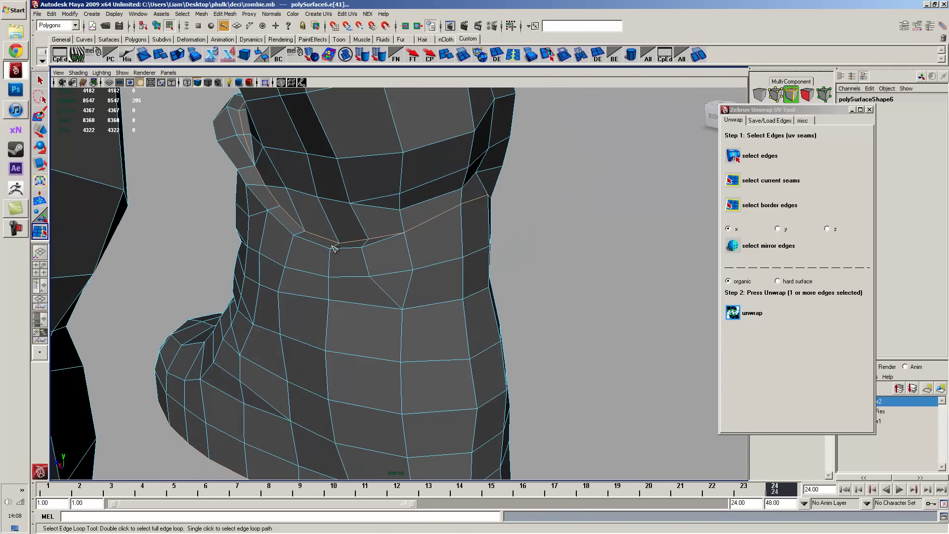
pyautogui.click(330, 259)
# Start the left boot's top seam along the outer side of its front flap, undoing a wrong loop selection.
pyautogui.keyDown('alt'); pyautogui.moveTo(346, 315); pyautogui.dragTo(341, 260, button='middle'); pyautogui.keyUp('alt')
pyautogui.keyDown('alt'); pyautogui.moveTo(338, 365); pyautogui.dragTo(325, 270, button='middle'); pyautogui.keyUp('alt')
pyautogui.keyDown('alt'); pyautogui.moveTo(346, 357); pyautogui.dragTo(380, 249); pyautogui.keyUp('alt')
pyautogui.doubleClick(372, 227)
pyautogui.hotkey('ctrl', 'z')
pyautogui.click(370, 242)
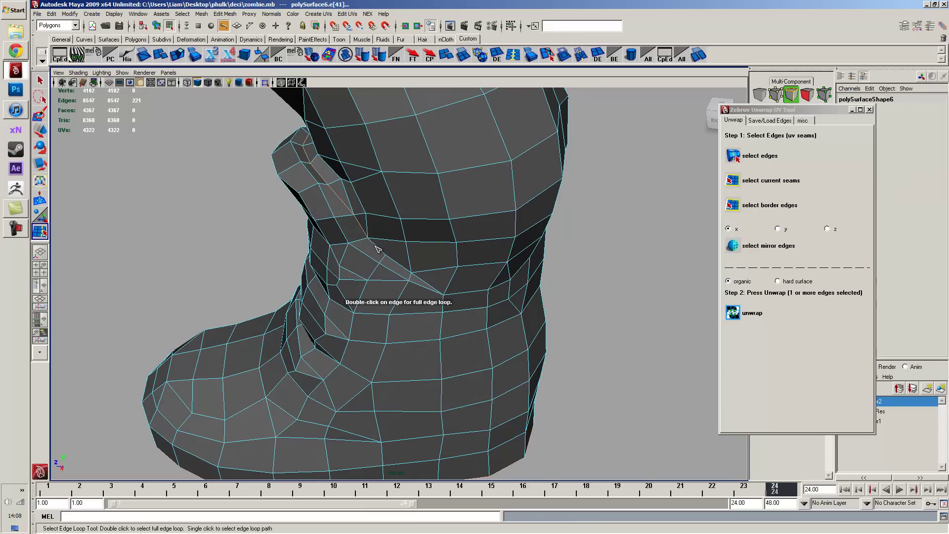
# Continue the left boot's top seam around the back and inner side to complete the loop.
pyautogui.keyDown('alt'); pyautogui.moveTo(454, 299); pyautogui.dragTo(345, 222); pyautogui.keyUp('alt')
pyautogui.click(437, 280)
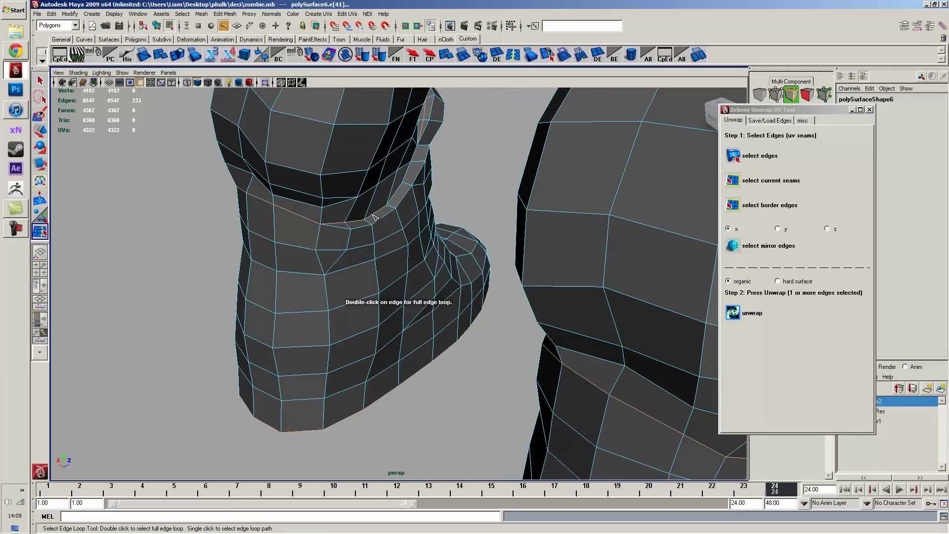
pyautogui.keyDown('alt'); pyautogui.moveTo(411, 177); pyautogui.dragTo(396, 318); pyautogui.keyUp('alt')
pyautogui.click(416, 240)
pyautogui.click(386, 259)
pyautogui.keyDown('alt'); pyautogui.moveTo(407, 360); pyautogui.dragTo(354, 284); pyautogui.keyUp('alt')
pyautogui.click(376, 431)
# Unwrap the mesh along the arm, hand and boot seams with Zebruv and open the UV Texture Editor.
pyautogui.scroll(-6, 393, 416)
pyautogui.keyDown('alt'); pyautogui.moveTo(354, 284); pyautogui.dragTo(389, 350, button='middle'); pyautogui.keyUp('alt')
pyautogui.keyDown('alt'); pyautogui.moveTo(420, 164); pyautogui.dragTo(414, 222, button='middle'); pyautogui.keyUp('alt')
pyautogui.keyDown('alt'); pyautogui.moveTo(346, 253); pyautogui.dragTo(301, 250, button='right'); pyautogui.keyUp('alt')
pyautogui.keyDown('alt'); pyautogui.moveTo(341, 247); pyautogui.dragTo(393, 231); pyautogui.keyUp('alt')
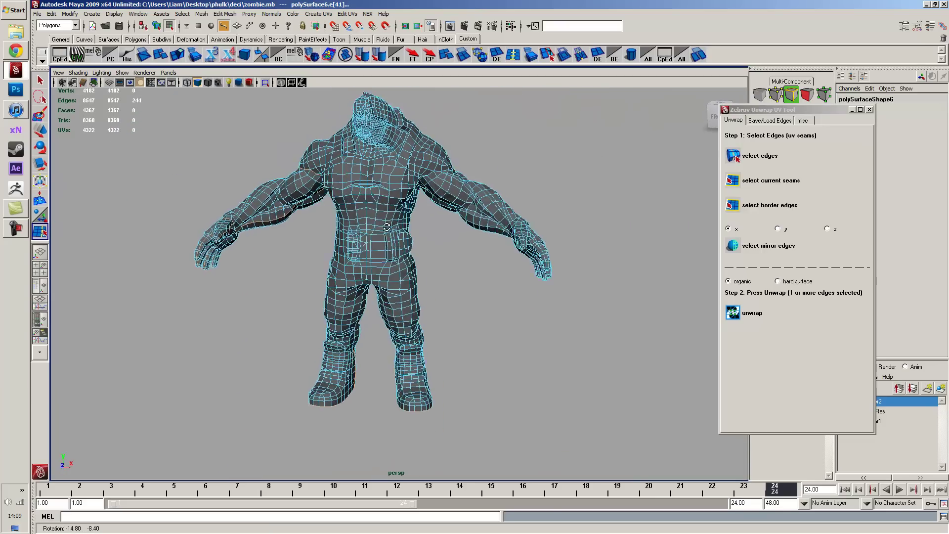
pyautogui.keyDown('alt'); pyautogui.moveTo(401, 198); pyautogui.dragTo(354, 226, button='middle'); pyautogui.keyUp('alt')
pyautogui.scroll(3, 379, 243)
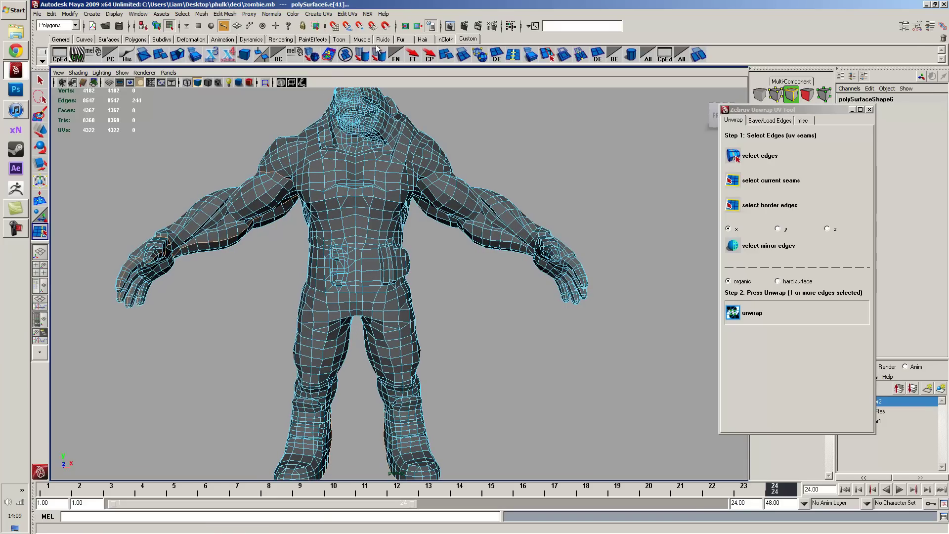
pyautogui.click(351, 15)
pyautogui.click(378, 202)
# Examine the unwrapped boot and sole shells and the overall UV layout beside the model.
pyautogui.keyDown('alt'); pyautogui.moveTo(638, 315); pyautogui.dragTo(595, 253, button='right'); pyautogui.keyUp('alt')
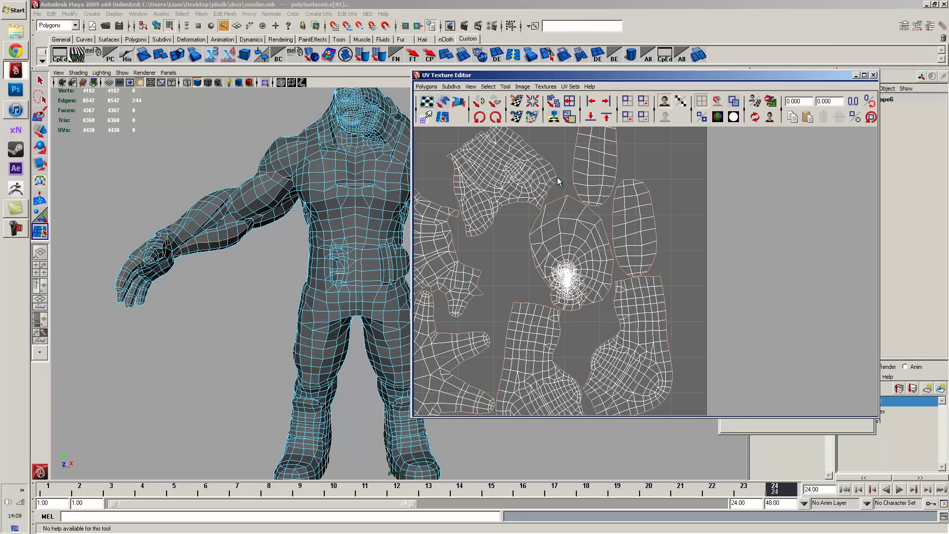
pyautogui.keyDown('alt'); pyautogui.moveTo(630, 245); pyautogui.dragTo(622, 269, button='middle'); pyautogui.keyUp('alt')
pyautogui.scroll(5, 643, 240)
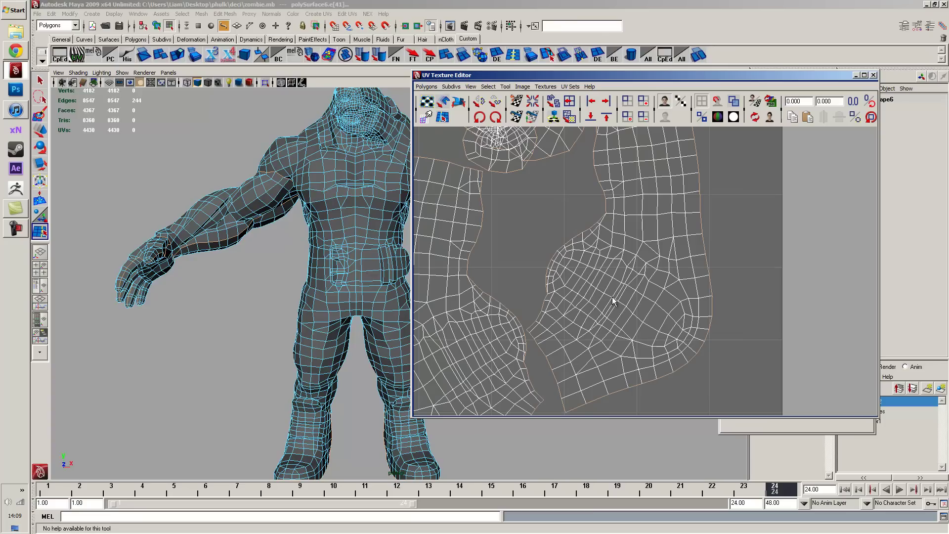
pyautogui.keyDown('alt'); pyautogui.moveTo(637, 283); pyautogui.dragTo(663, 259, button='middle'); pyautogui.keyUp('alt')
pyautogui.scroll(-6, 534, 296)
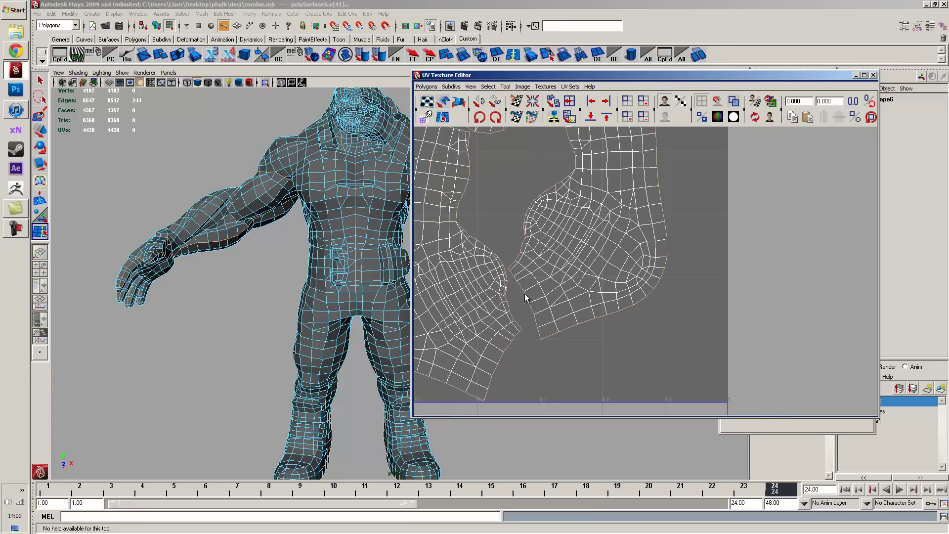
pyautogui.keyDown('alt'); pyautogui.moveTo(535, 211); pyautogui.dragTo(535, 262); pyautogui.keyUp('alt')
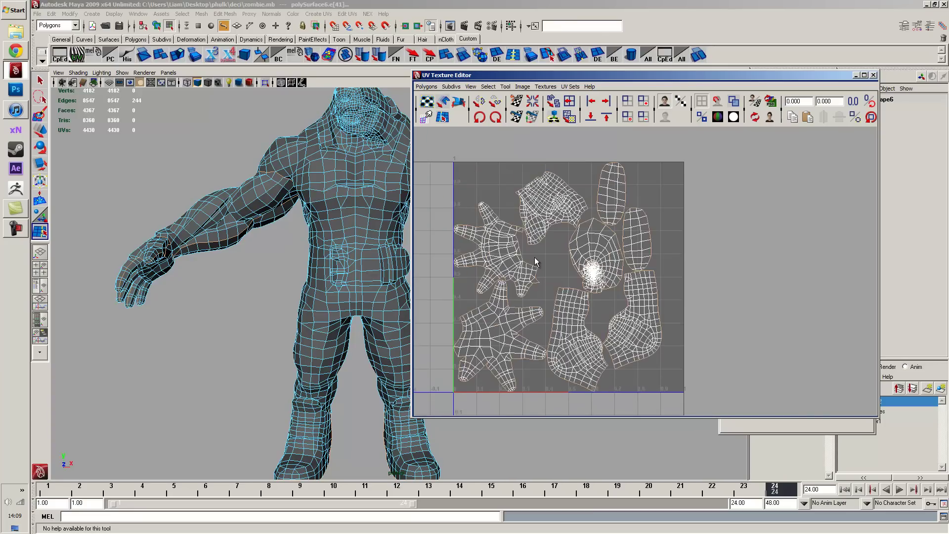
pyautogui.keyDown('alt'); pyautogui.moveTo(535, 261); pyautogui.dragTo(571, 283, button='right'); pyautogui.keyUp('alt')
pyautogui.keyDown('alt'); pyautogui.moveTo(571, 283); pyautogui.dragTo(585, 267, button='middle'); pyautogui.keyUp('alt')
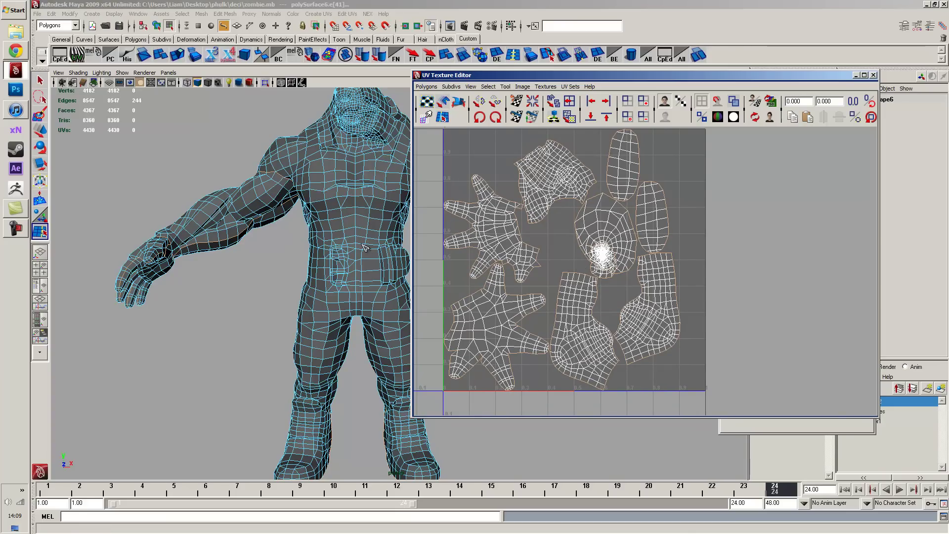
pyautogui.keyDown('alt'); pyautogui.moveTo(388, 232); pyautogui.dragTo(307, 219, button='middle'); pyautogui.keyUp('alt')
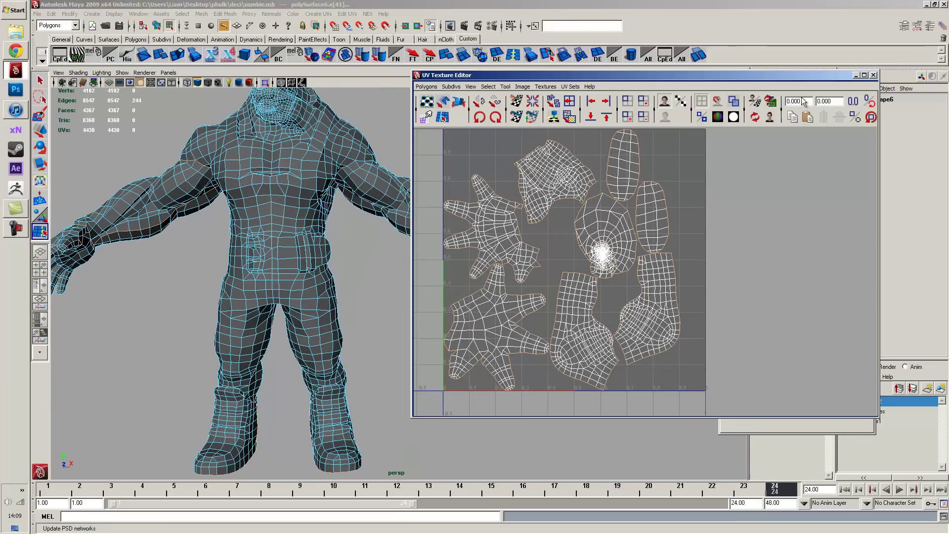
# Close the UV Texture Editor and mirror the selected seam edges across the X axis with Zebruv, dismissing the NEX notice.
pyautogui.click(874, 75)
pyautogui.scroll(4, 523, 223)
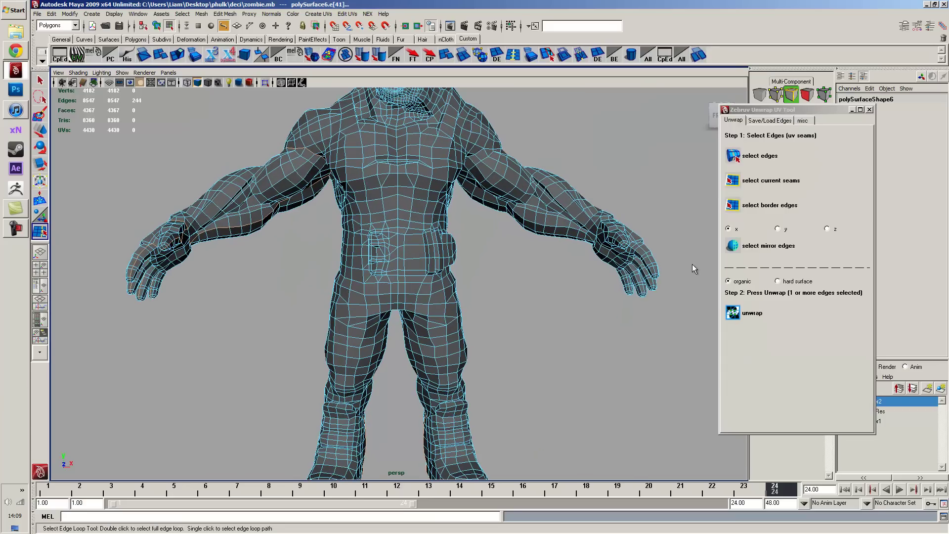
pyautogui.click(755, 248)
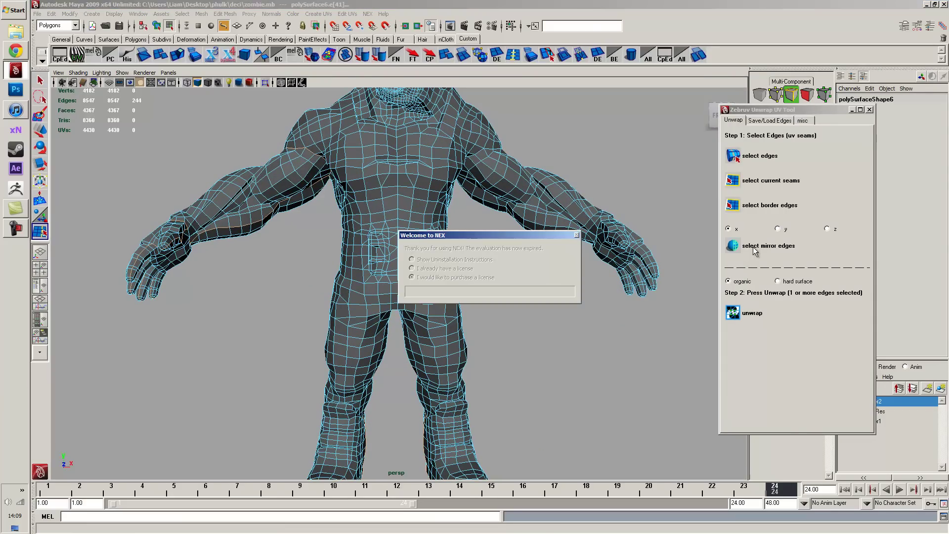
pyautogui.click(577, 236)
pyautogui.scroll(3, 416, 227)
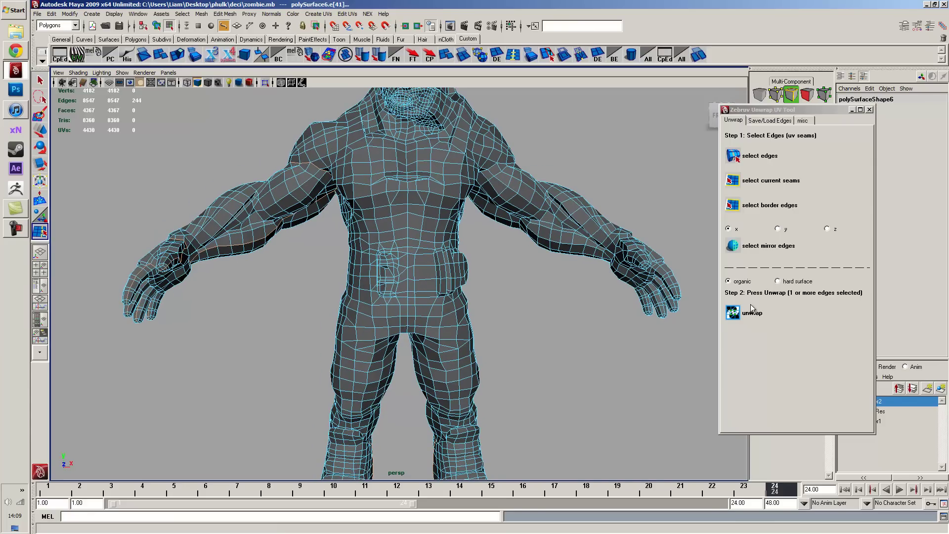
pyautogui.click(750, 246)
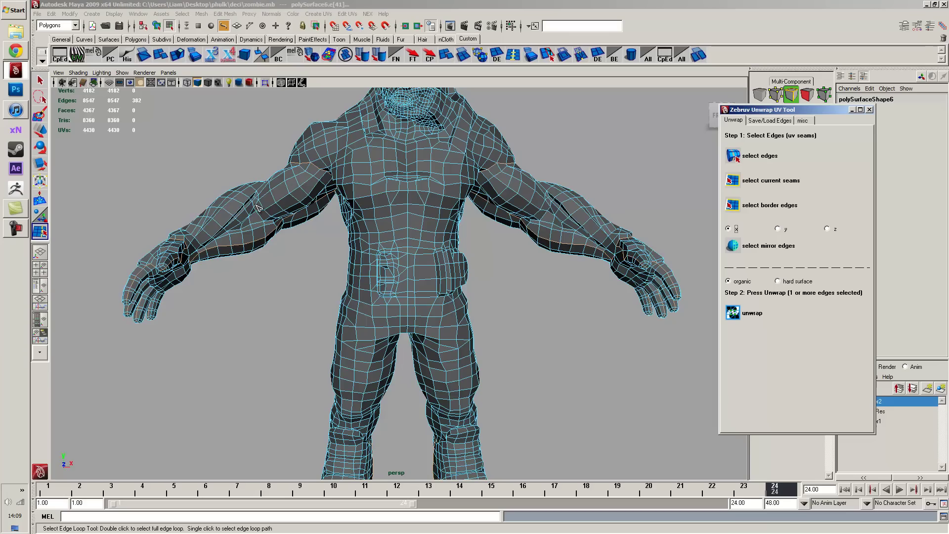
# Clean up the stray mirrored seam edges at the character's left wrist.
pyautogui.keyDown('alt'); pyautogui.moveTo(570, 261); pyautogui.dragTo(385, 258, button='middle'); pyautogui.keyUp('alt')
pyautogui.keyDown('alt'); pyautogui.moveTo(386, 258); pyautogui.dragTo(587, 329, button='right'); pyautogui.keyUp('alt')
pyautogui.keyDown('alt'); pyautogui.moveTo(543, 301); pyautogui.dragTo(331, 260); pyautogui.keyUp('alt')
pyautogui.scroll(6, 337, 259)
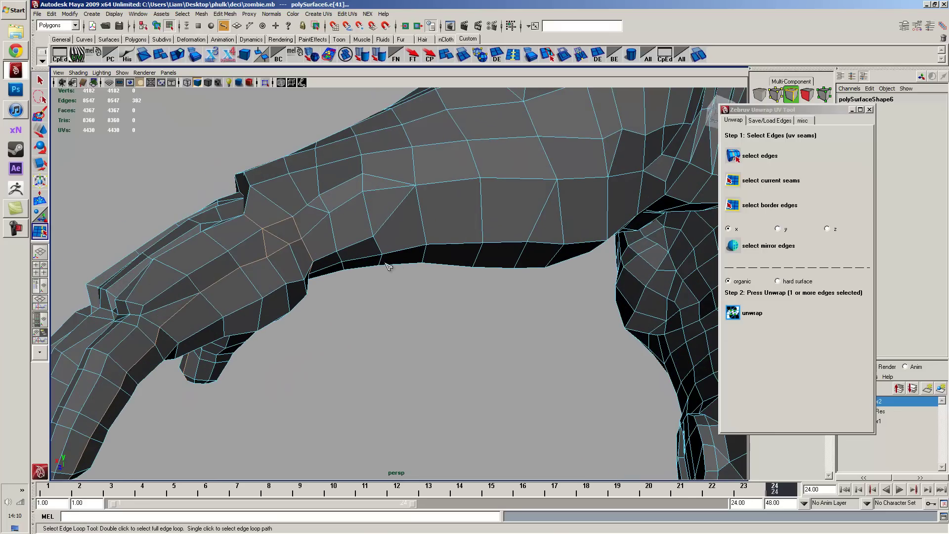
pyautogui.moveTo(278, 254)
pyautogui.keyDown('alt'); pyautogui.mouseDown()
pyautogui.moveTo(250, 259)
pyautogui.moveTo(279, 247)
pyautogui.mouseUp(); pyautogui.keyUp('alt')
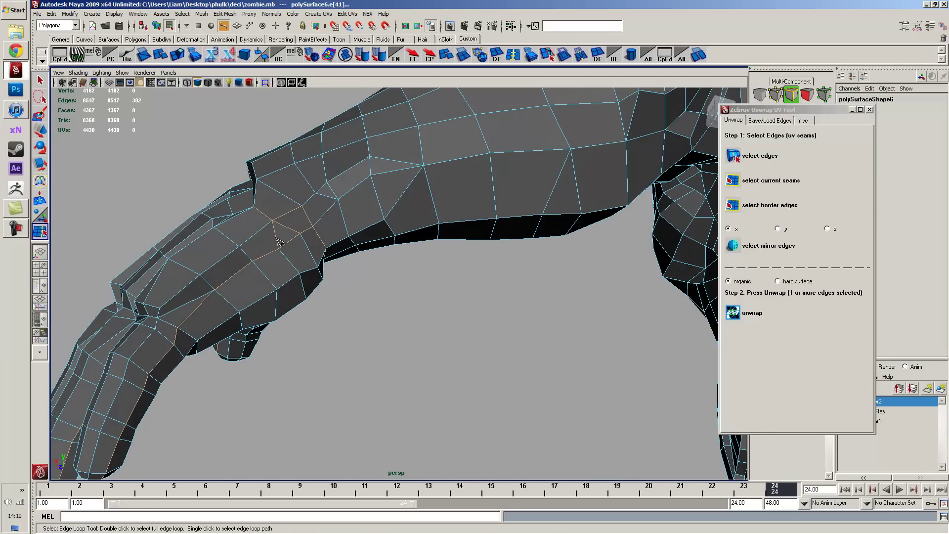
pyautogui.click(293, 232)
# Unwrap the mesh along the mirrored seams with Zebruv and open the UV Texture Editor.
pyautogui.keyDown('alt'); pyautogui.moveTo(431, 366); pyautogui.dragTo(324, 161, button='right'); pyautogui.keyUp('alt')
pyautogui.keyDown('alt'); pyautogui.moveTo(430, 276); pyautogui.dragTo(479, 312); pyautogui.keyUp('alt')
pyautogui.scroll(-10, 479, 313)
pyautogui.keyDown('alt'); pyautogui.moveTo(492, 358); pyautogui.dragTo(490, 277, button='middle'); pyautogui.keyUp('alt')
pyautogui.scroll(1, 491, 278)
pyautogui.keyDown('alt'); pyautogui.moveTo(491, 278); pyautogui.dragTo(533, 300, button='right'); pyautogui.keyUp('alt')
pyautogui.keyDown('alt'); pyautogui.moveTo(533, 300); pyautogui.dragTo(693, 302); pyautogui.keyUp('alt')
pyautogui.click(353, 15)
pyautogui.click(381, 202)
# Examine where the mirrored hand shell joins the arm shell in the UV layout.
pyautogui.keyDown('alt'); pyautogui.moveTo(546, 286); pyautogui.dragTo(594, 296, button='right'); pyautogui.keyUp('alt')
pyautogui.keyDown('alt'); pyautogui.moveTo(592, 262); pyautogui.dragTo(576, 311, button='middle'); pyautogui.keyUp('alt')
pyautogui.keyDown('alt'); pyautogui.moveTo(581, 311); pyautogui.dragTo(765, 321, button='right'); pyautogui.keyUp('alt')
pyautogui.keyDown('alt'); pyautogui.moveTo(587, 188); pyautogui.dragTo(581, 293, button='middle'); pyautogui.keyUp('alt')
pyautogui.keyDown('alt'); pyautogui.moveTo(499, 269); pyautogui.dragTo(568, 263, button='right'); pyautogui.keyUp('alt')
pyautogui.keyDown('alt'); pyautogui.moveTo(378, 152); pyautogui.dragTo(281, 205, button='middle'); pyautogui.keyUp('alt')
pyautogui.keyDown('alt'); pyautogui.moveTo(163, 204); pyautogui.dragTo(274, 191, button='middle'); pyautogui.keyUp('alt')
pyautogui.keyDown('alt'); pyautogui.moveTo(274, 191); pyautogui.dragTo(392, 219, button='right'); pyautogui.keyUp('alt')
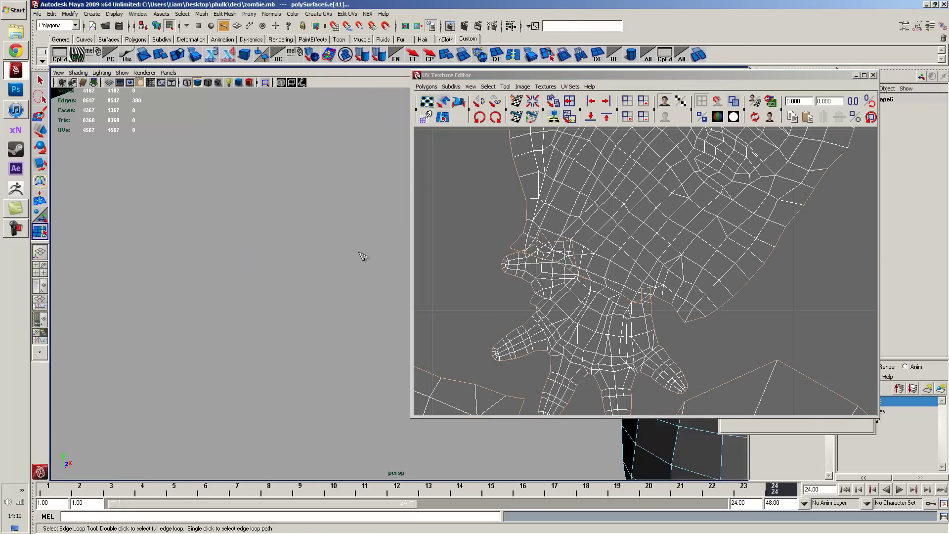
# Close the UV Texture Editor and add the missing seam edges across the back of the left wrist.
pyautogui.click(874, 75)
pyautogui.keyDown('alt'); pyautogui.moveTo(568, 185); pyautogui.dragTo(448, 188, button='right'); pyautogui.keyUp('alt')
pyautogui.keyDown('alt'); pyautogui.moveTo(447, 188); pyautogui.dragTo(445, 292, button='middle'); pyautogui.keyUp('alt')
pyautogui.keyDown('alt'); pyautogui.moveTo(426, 237); pyautogui.dragTo(465, 276); pyautogui.keyUp('alt')
pyautogui.keyDown('alt'); pyautogui.moveTo(464, 277); pyautogui.dragTo(419, 254, button='right'); pyautogui.keyUp('alt')
pyautogui.keyDown('alt'); pyautogui.moveTo(419, 255); pyautogui.dragTo(273, 257); pyautogui.keyUp('alt')
pyautogui.keyDown('alt'); pyautogui.moveTo(273, 256); pyautogui.dragTo(222, 249, button='right'); pyautogui.keyUp('alt')
pyautogui.keyDown('alt'); pyautogui.moveTo(366, 240); pyautogui.dragTo(391, 246, button='middle'); pyautogui.keyUp('alt')
pyautogui.keyDown('alt'); pyautogui.moveTo(288, 210); pyautogui.dragTo(237, 210, button='right'); pyautogui.keyUp('alt')
pyautogui.keyDown('alt'); pyautogui.moveTo(425, 247); pyautogui.dragTo(485, 265, button='middle'); pyautogui.keyUp('alt')
pyautogui.keyDown('alt'); pyautogui.moveTo(342, 232); pyautogui.dragTo(603, 242, button='middle'); pyautogui.keyUp('alt')
pyautogui.keyDown('alt'); pyautogui.moveTo(603, 242); pyautogui.dragTo(584, 240); pyautogui.keyUp('alt')
pyautogui.keyDown('alt'); pyautogui.moveTo(514, 198); pyautogui.dragTo(573, 218, button='right'); pyautogui.keyUp('alt')
pyautogui.keyDown('alt'); pyautogui.moveTo(574, 217); pyautogui.dragTo(599, 212); pyautogui.keyUp('alt')
pyautogui.keyDown('alt'); pyautogui.moveTo(598, 233); pyautogui.dragTo(555, 257, button='middle'); pyautogui.keyUp('alt')
pyautogui.keyDown('alt'); pyautogui.moveTo(536, 248); pyautogui.dragTo(548, 324); pyautogui.keyUp('alt')
pyautogui.click(545, 345)
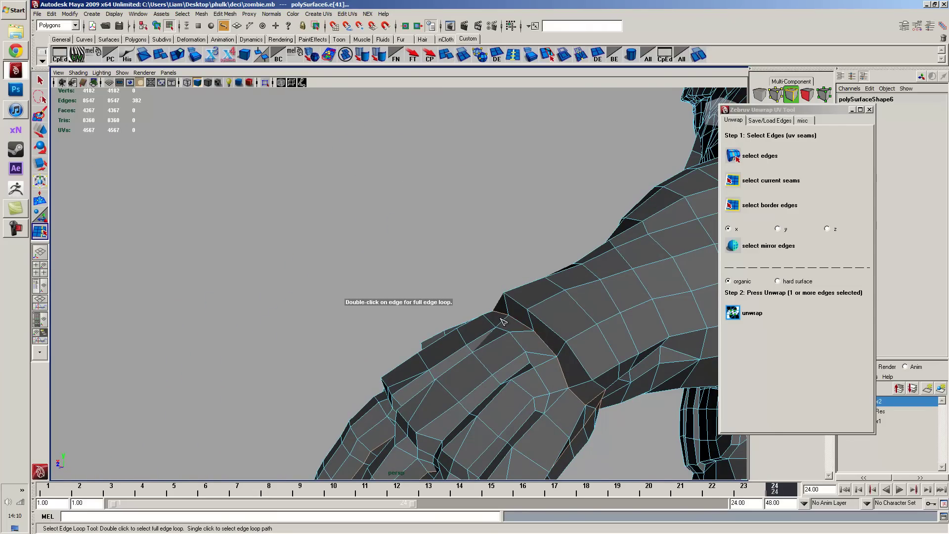
# Unwrap the mesh again with the completed left wrist seam and reopen the UV Texture Editor.
pyautogui.keyDown('alt'); pyautogui.moveTo(452, 309); pyautogui.dragTo(638, 337); pyautogui.keyUp('alt')
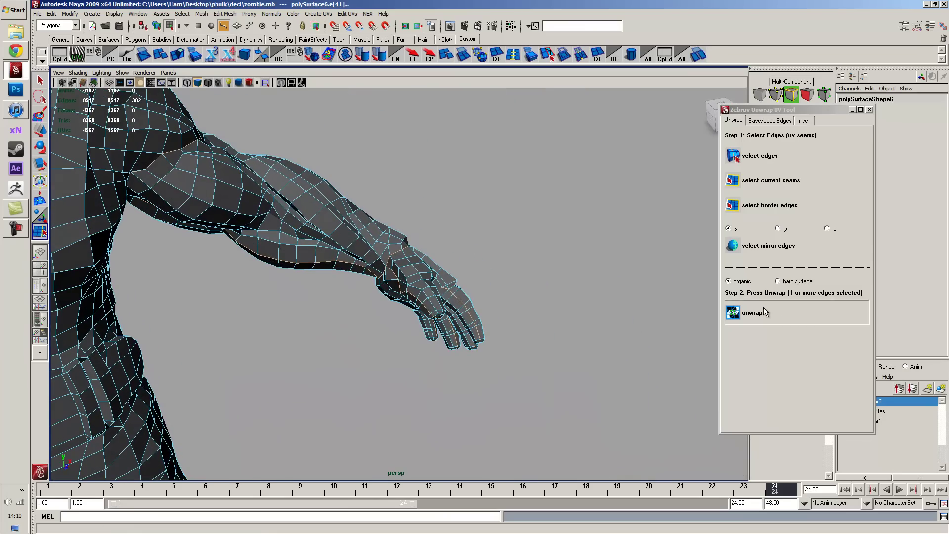
pyautogui.click(347, 13)
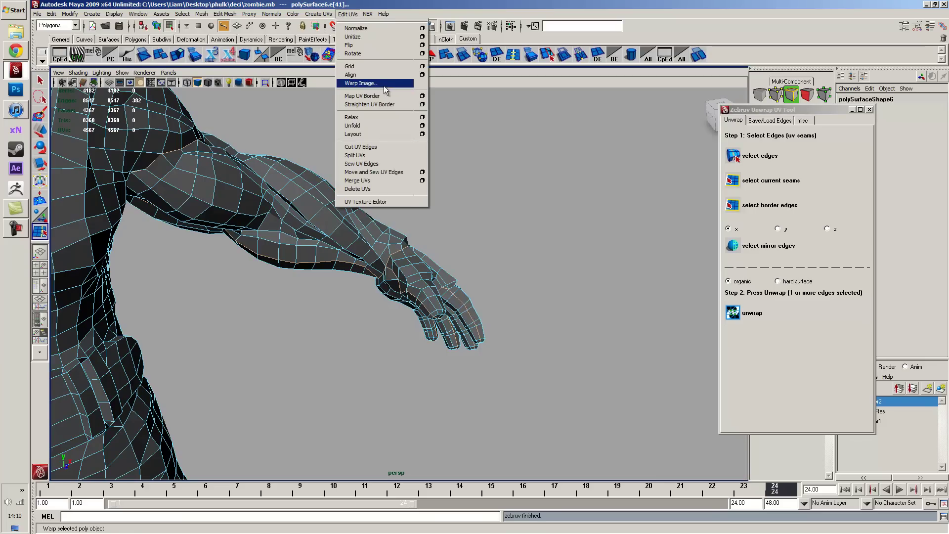
pyautogui.click(372, 201)
# Examine the separated arm, hand and boot shells, then close the UV Texture Editor and frame the whole character.
pyautogui.scroll(-10, 598, 293)
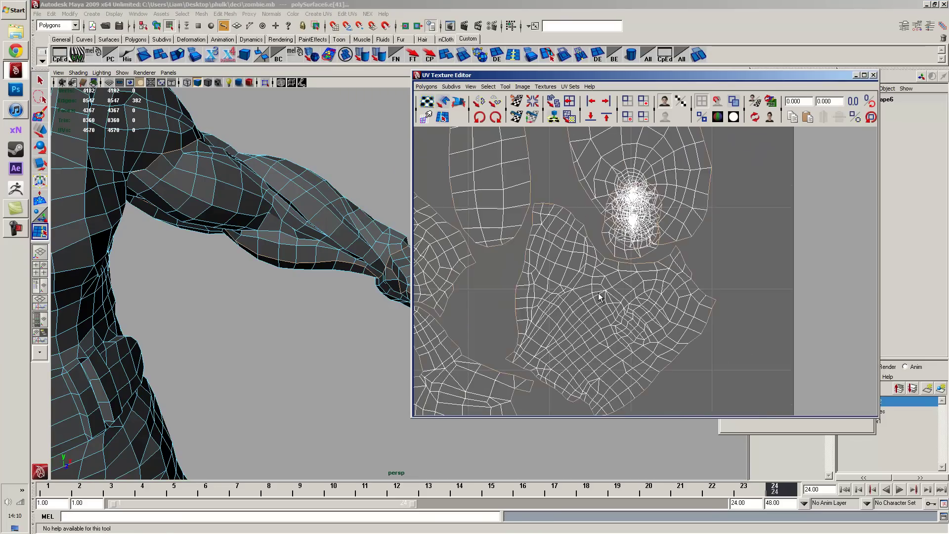
pyautogui.keyDown('alt'); pyautogui.moveTo(568, 289); pyautogui.dragTo(645, 147, button='middle'); pyautogui.keyUp('alt')
pyautogui.keyDown('alt'); pyautogui.moveTo(625, 209); pyautogui.dragTo(598, 319, button='middle'); pyautogui.keyUp('alt')
pyautogui.keyDown('alt'); pyautogui.moveTo(642, 242); pyautogui.dragTo(694, 186, button='middle'); pyautogui.keyUp('alt')
pyautogui.keyDown('alt'); pyautogui.moveTo(336, 319); pyautogui.dragTo(307, 269, button='right'); pyautogui.keyUp('alt')
pyautogui.keyDown('alt'); pyautogui.moveTo(307, 269); pyautogui.dragTo(291, 253); pyautogui.keyUp('alt')
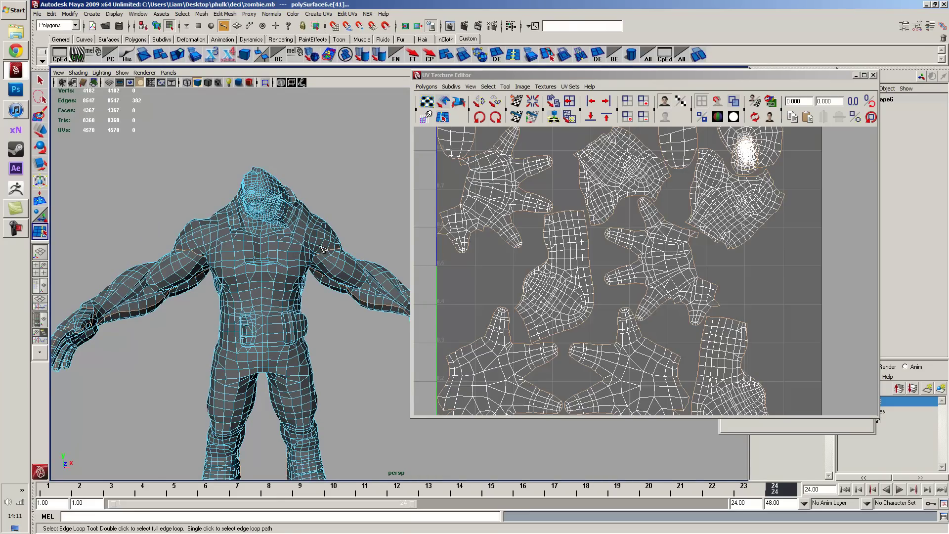
pyautogui.click(720, 178)
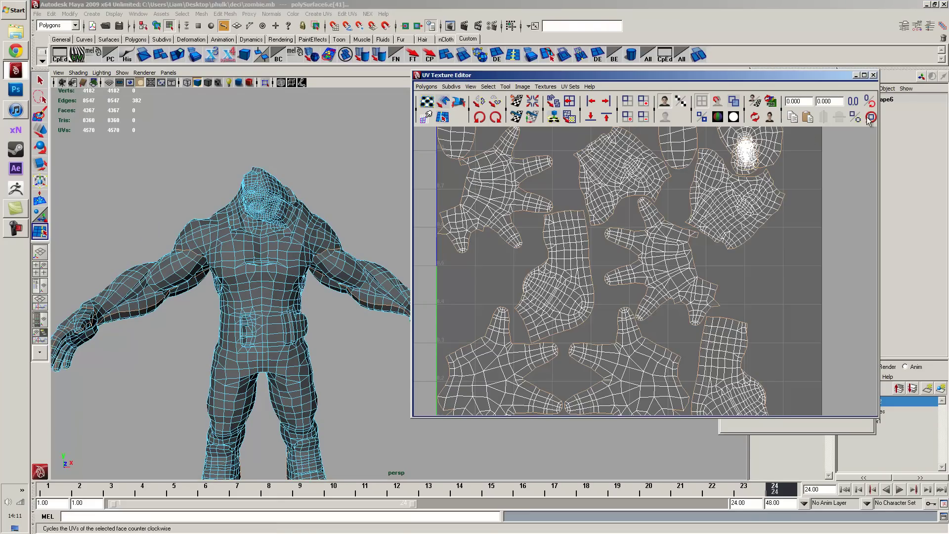
pyautogui.click(874, 76)
pyautogui.keyDown('alt'); pyautogui.moveTo(378, 267); pyautogui.dragTo(477, 189, button='middle'); pyautogui.keyUp('alt')
pyautogui.keyDown('alt'); pyautogui.moveTo(455, 220); pyautogui.dragTo(468, 281, button='right'); pyautogui.keyUp('alt')
pyautogui.keyDown('alt'); pyautogui.moveTo(468, 281); pyautogui.dragTo(469, 294, button='middle'); pyautogui.keyUp('alt')
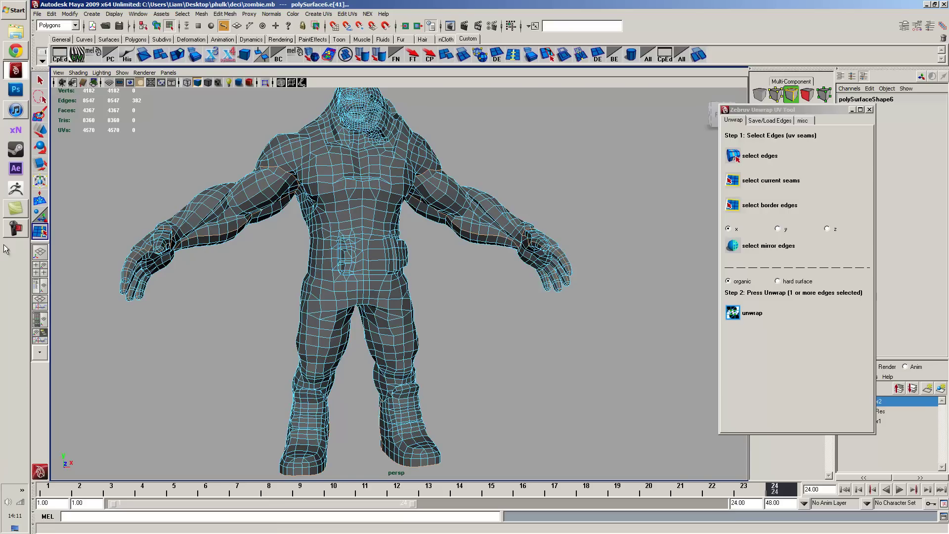
pyautogui.click(17, 234)
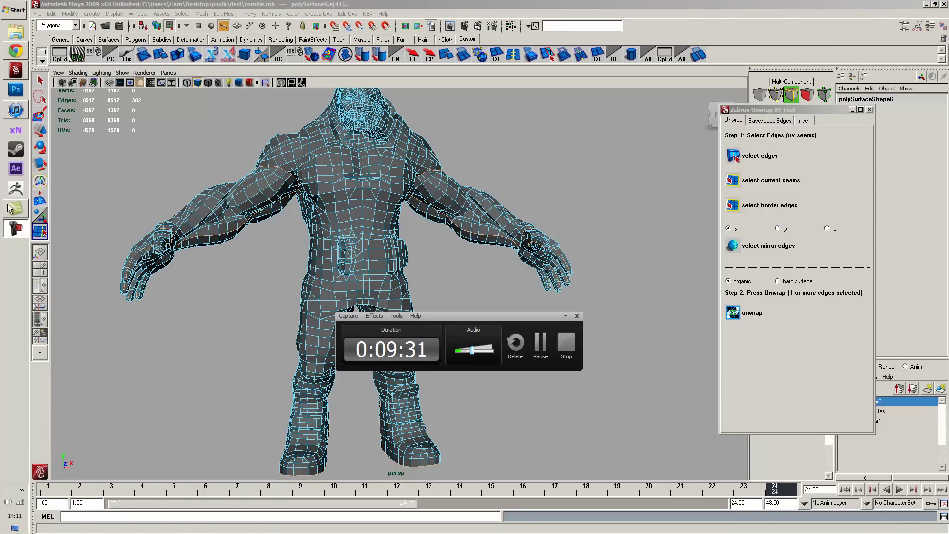
pyautogui.moveTo(473, 318); pyautogui.dragTo(462, 304)
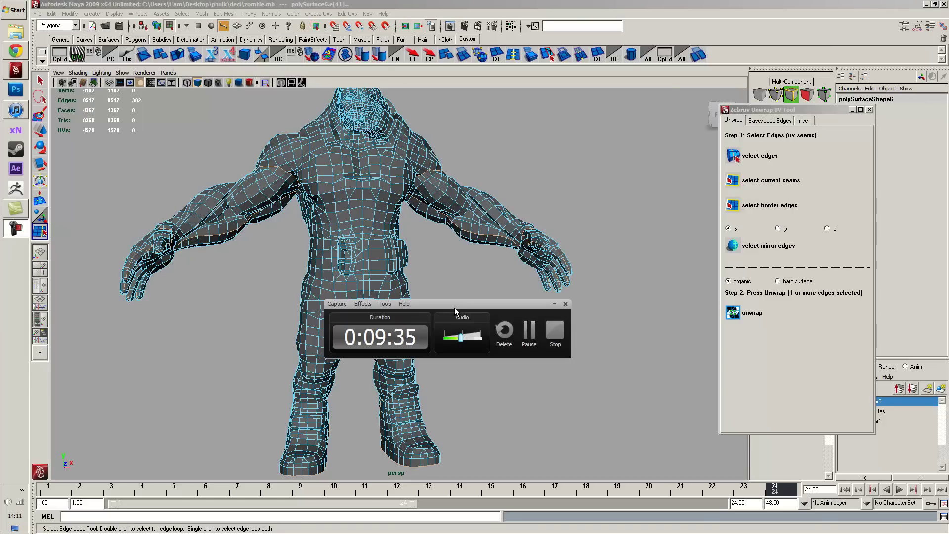